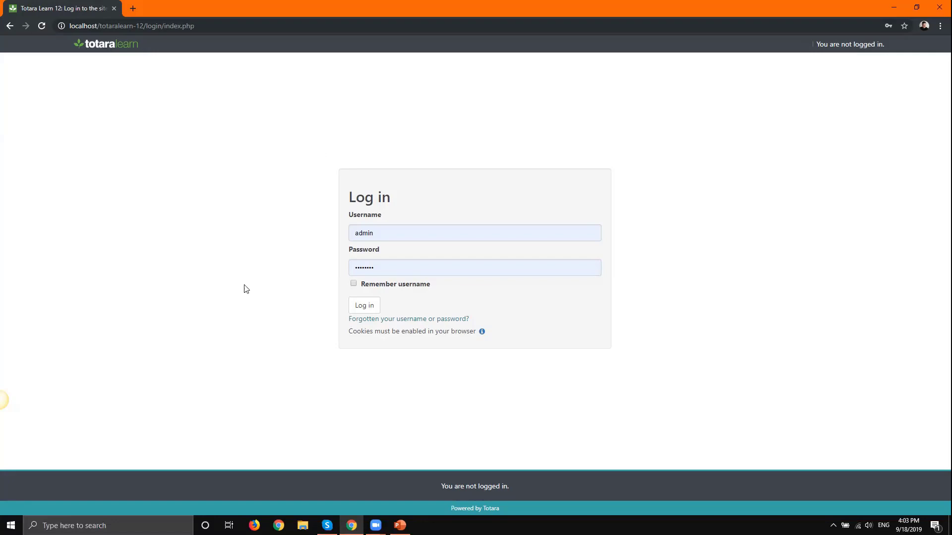
# - Log in as the administrator and open course and category management for Miscellaneous
pyautogui.click(354, 311)
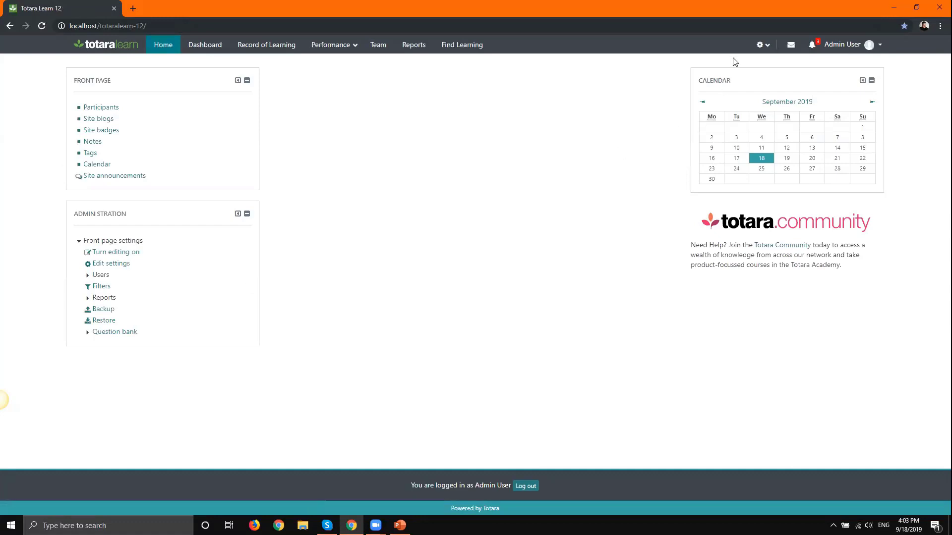
pyautogui.click(761, 44)
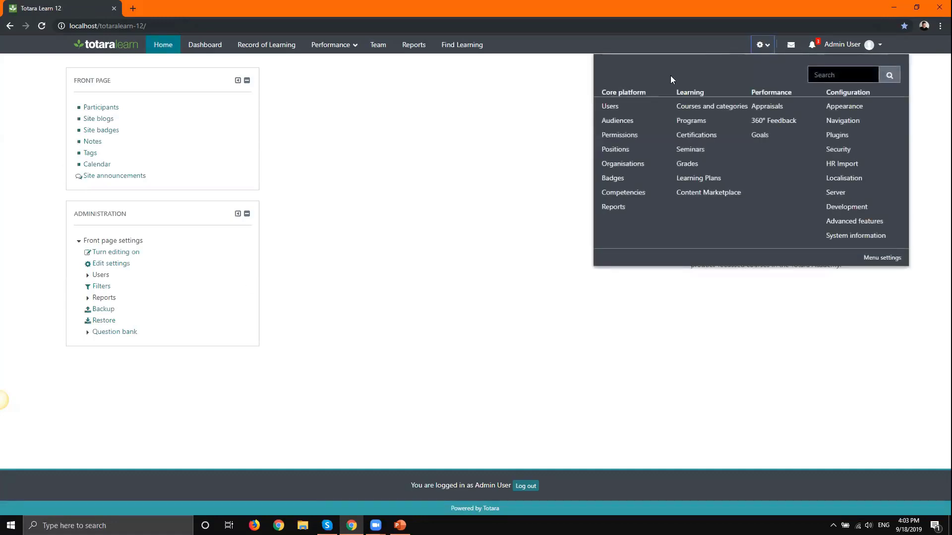
pyautogui.click(693, 113)
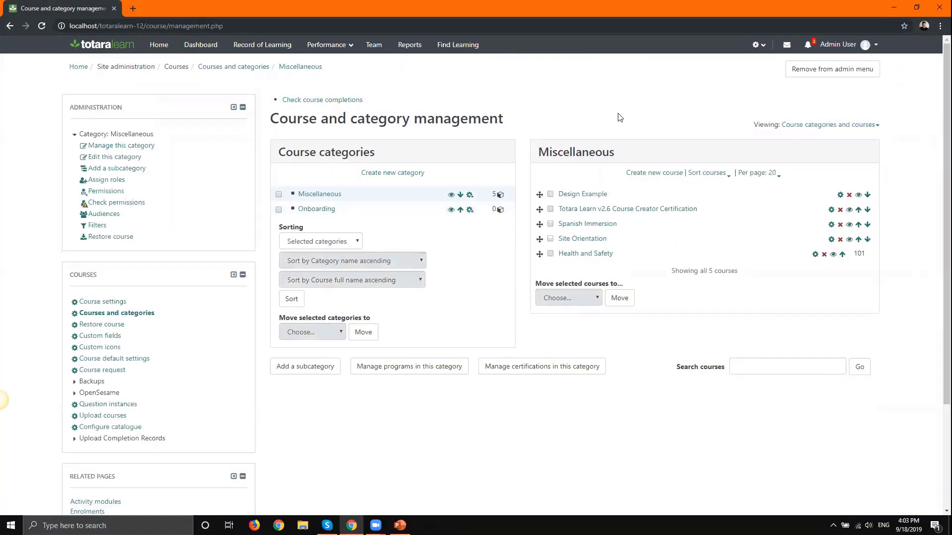
# - Start a new Miscellaneous course named 'New Sample Course' with short name 'sample'
pyautogui.click(649, 173)
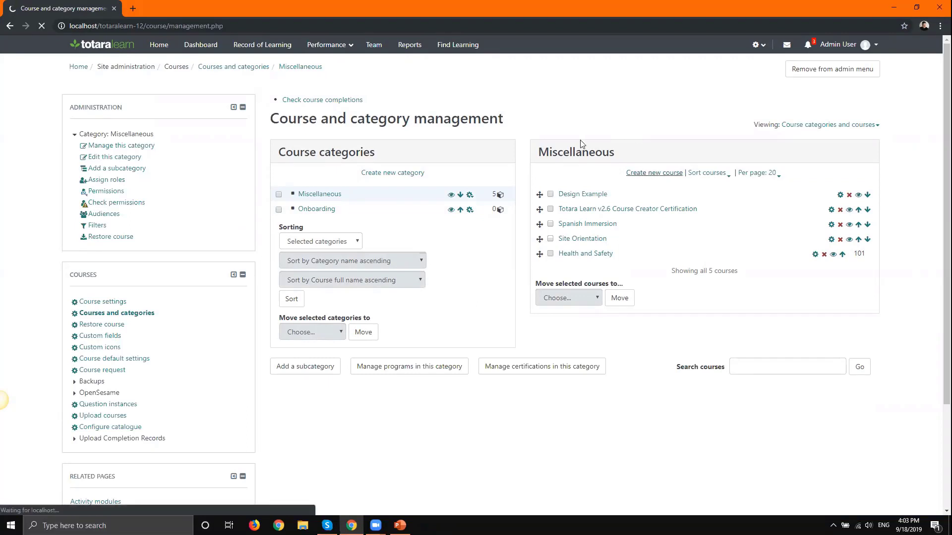
pyautogui.click(513, 165)
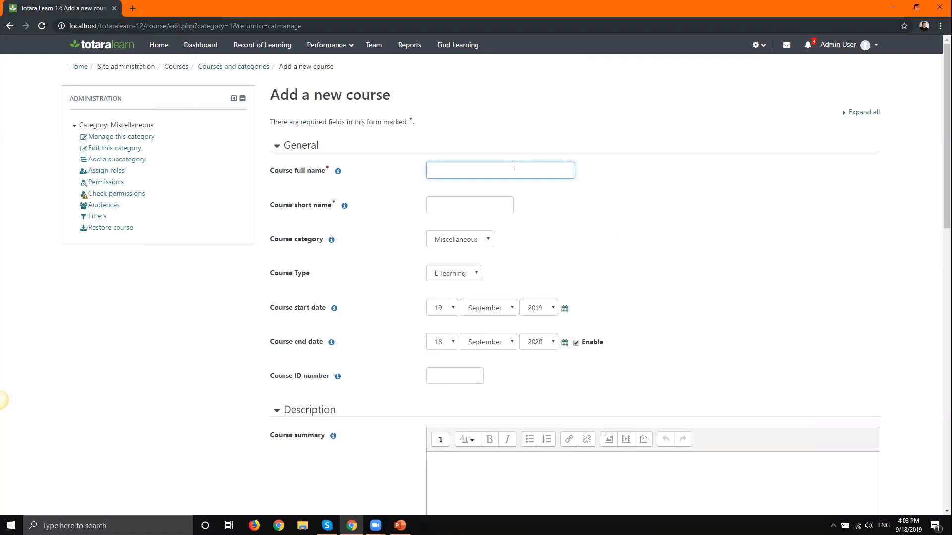
pyautogui.write('New Sample Course')
pyautogui.press('Tab')
pyautogui.press('Tab')
pyautogui.write('sample')
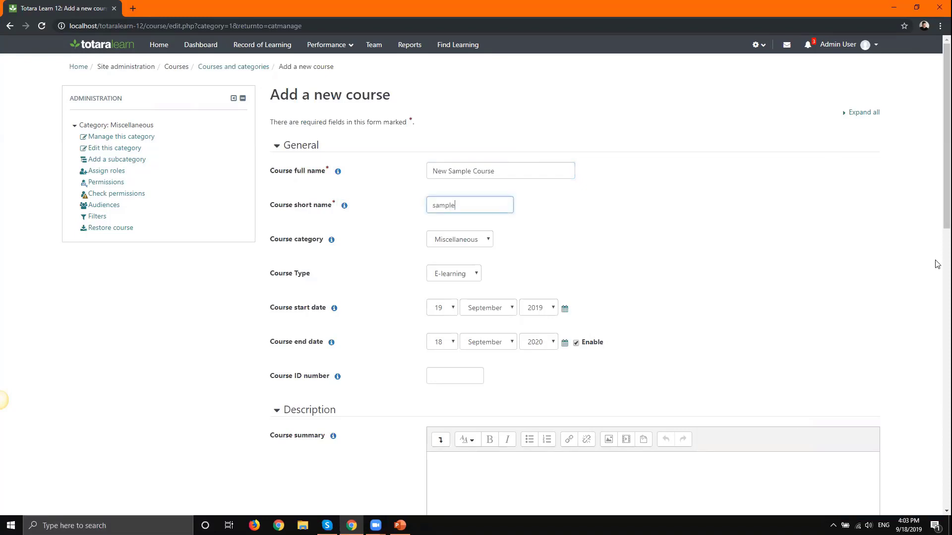
# - Keep the Topics format with four sections and save the course
pyautogui.click(866, 114)
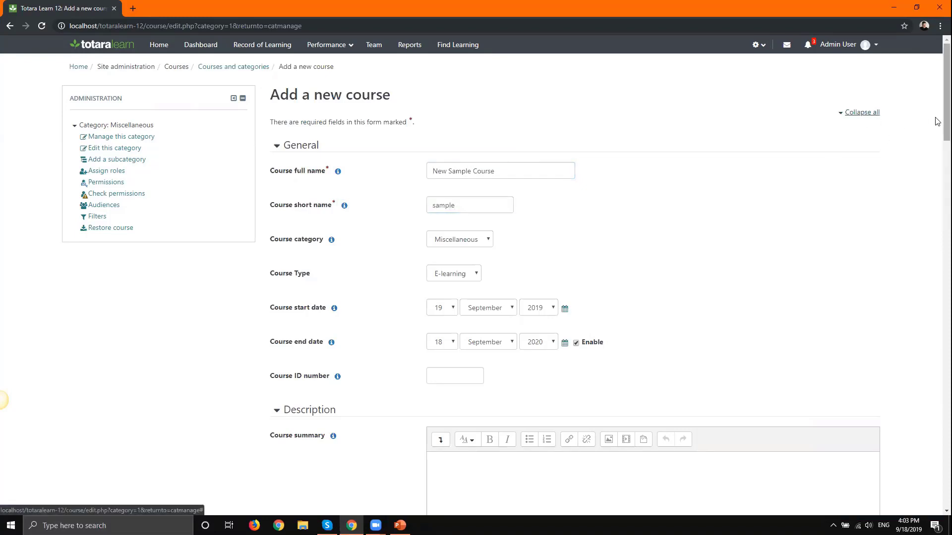
pyautogui.scroll(-8, 929, 226)
pyautogui.scroll(-3, 929, 225)
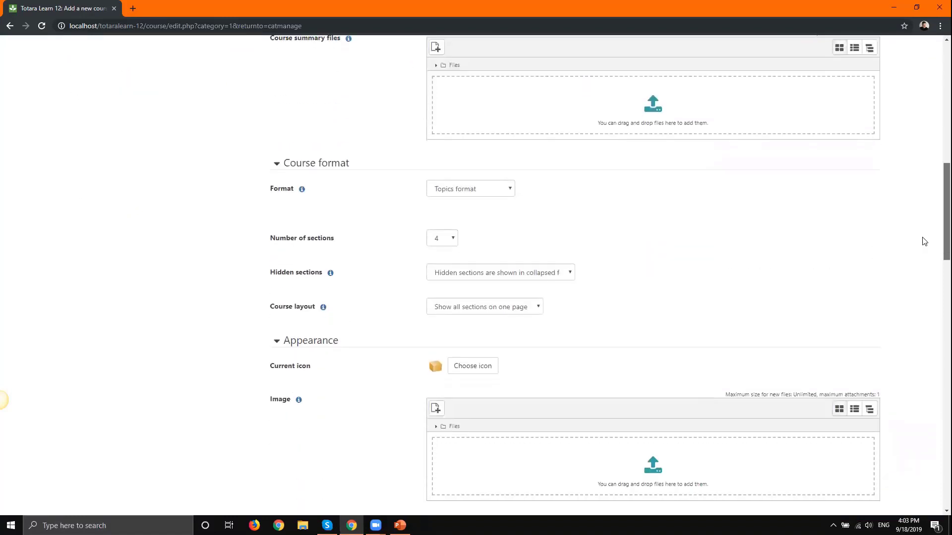
pyautogui.click(478, 197)
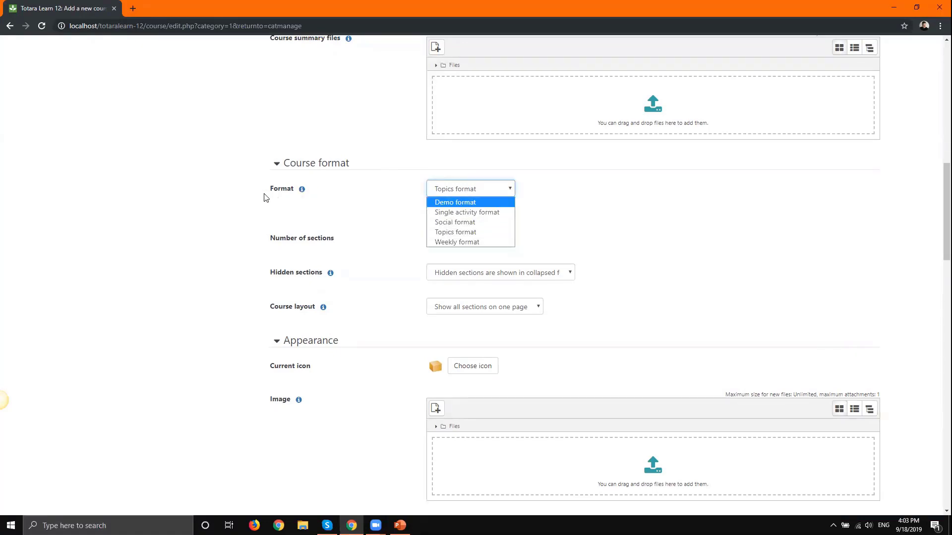
pyautogui.click(485, 236)
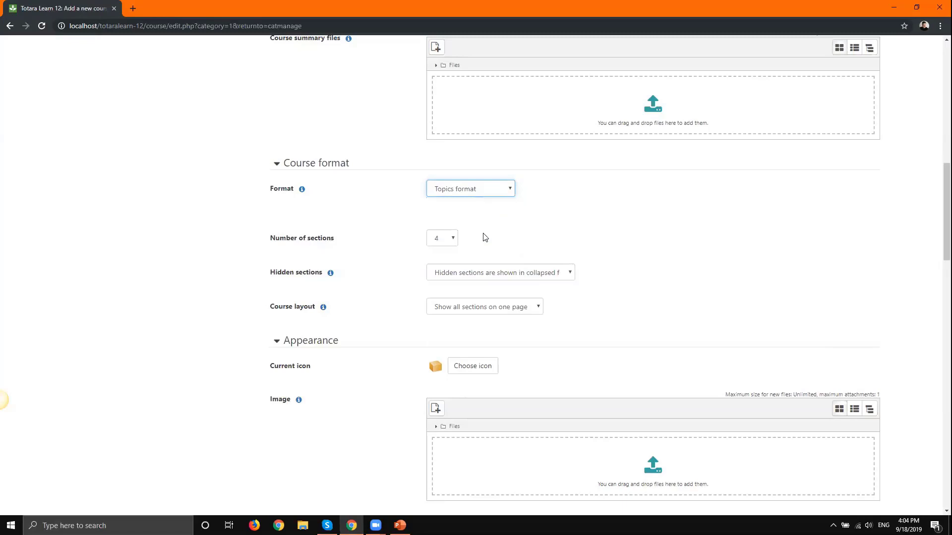
pyautogui.click(481, 192)
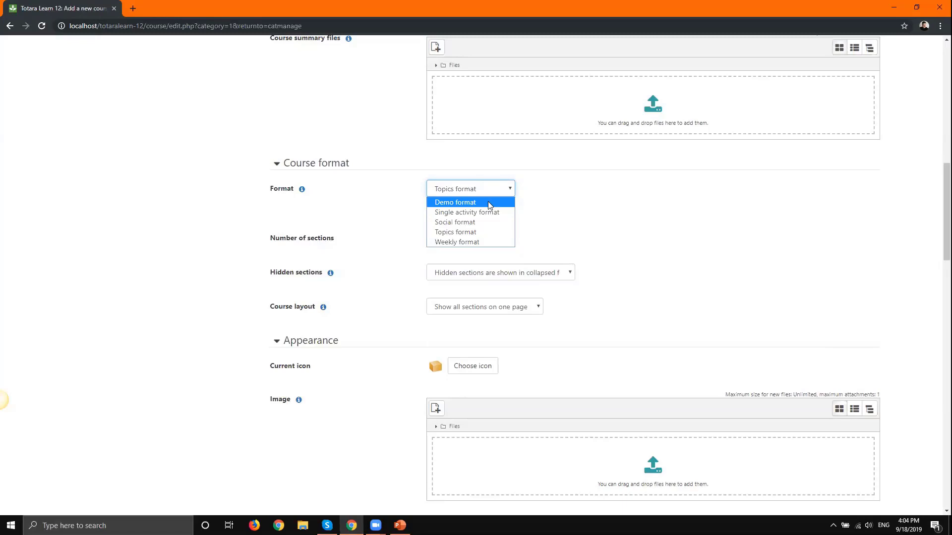
pyautogui.click(467, 233)
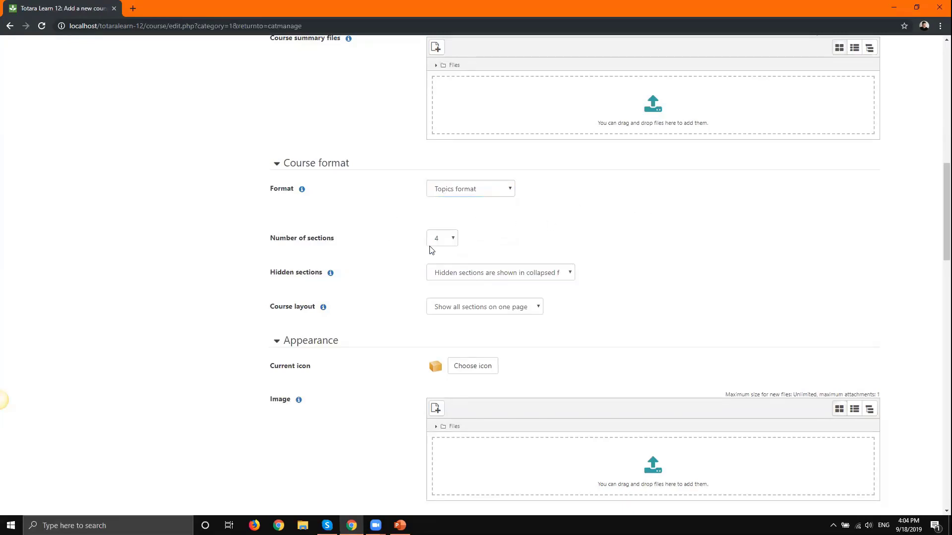
pyautogui.moveTo(945, 221); pyautogui.dragTo(938, 487)
pyautogui.click(521, 435)
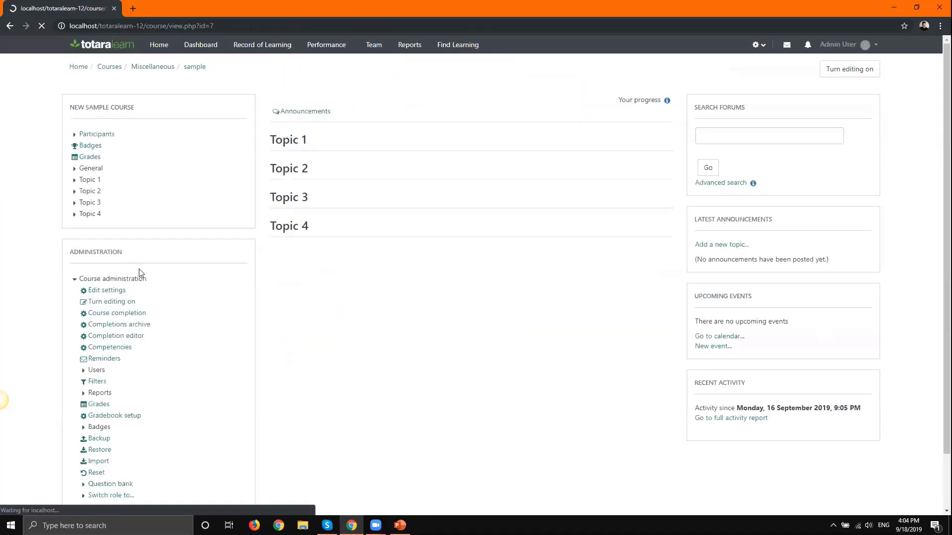
# - In a new tab, log in to the Totara demo site as a learner
pyautogui.click(130, 8)
pyautogui.write('demo')
pyautogui.press('Return')
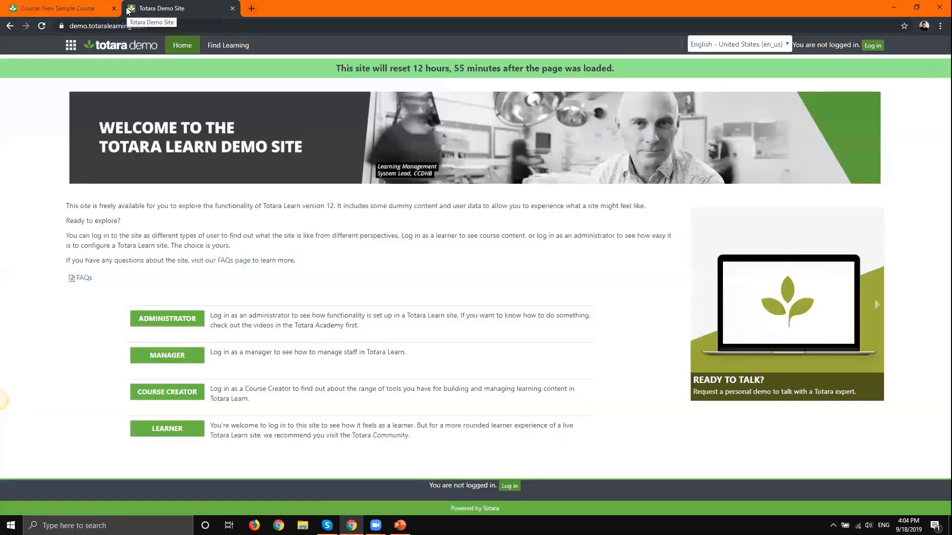
pyautogui.click(163, 436)
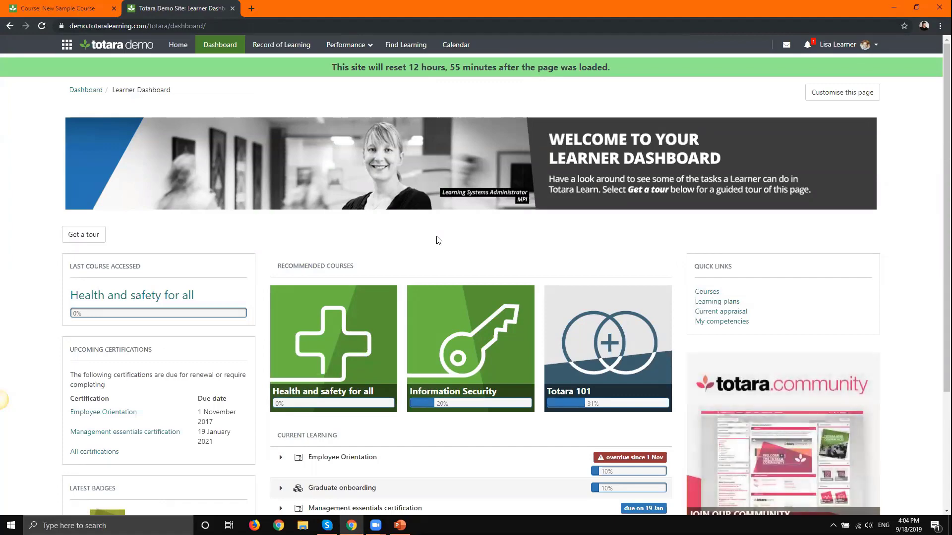
# - Find the Course activities showcase in Find Learning and enter the course
pyautogui.click(414, 44)
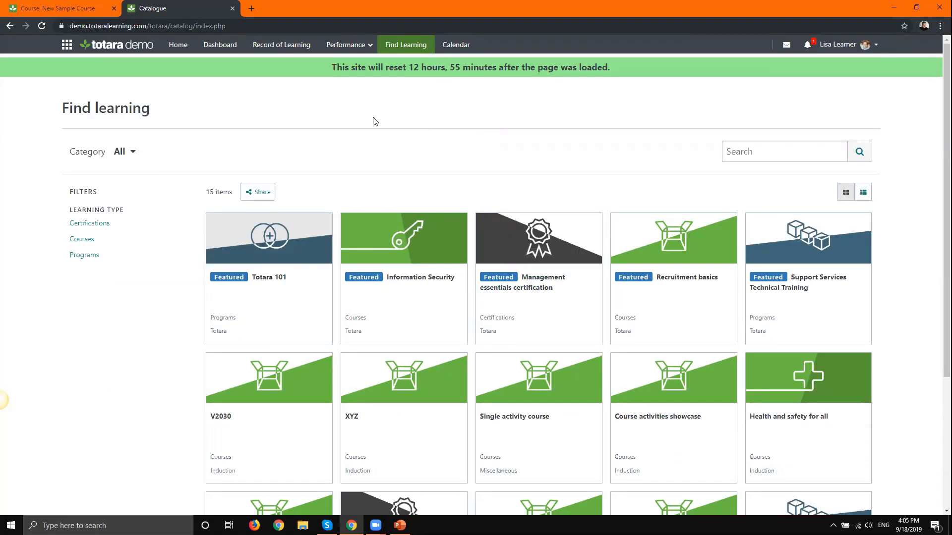
pyautogui.scroll(-3, 374, 122)
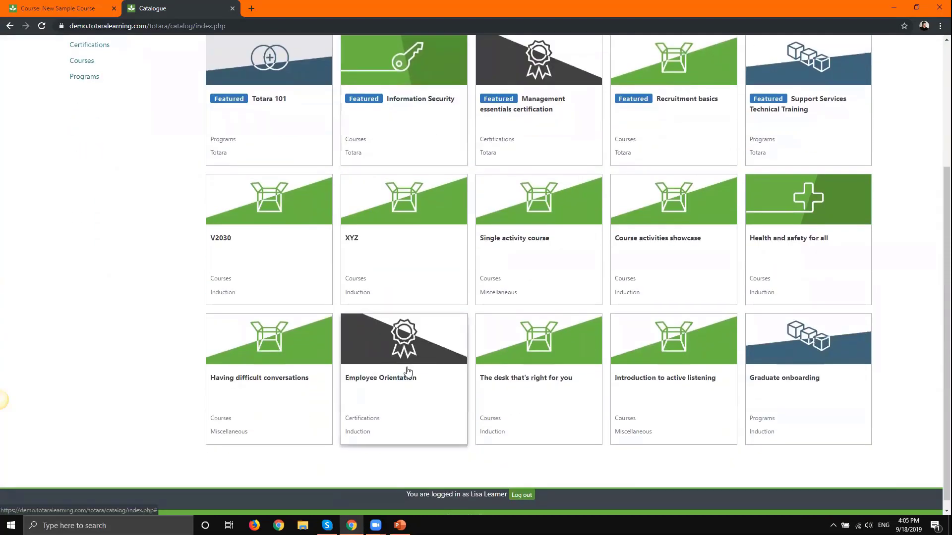
pyautogui.click(661, 246)
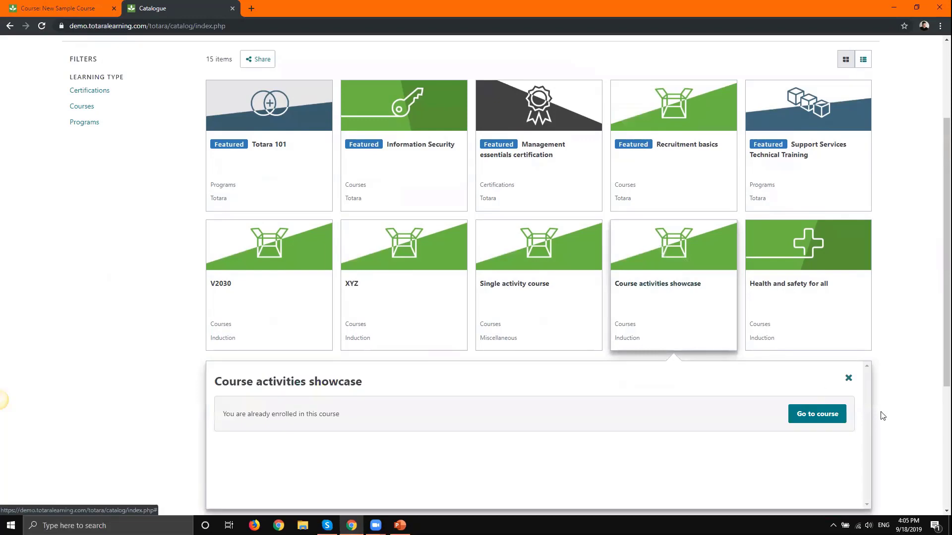
pyautogui.click(818, 417)
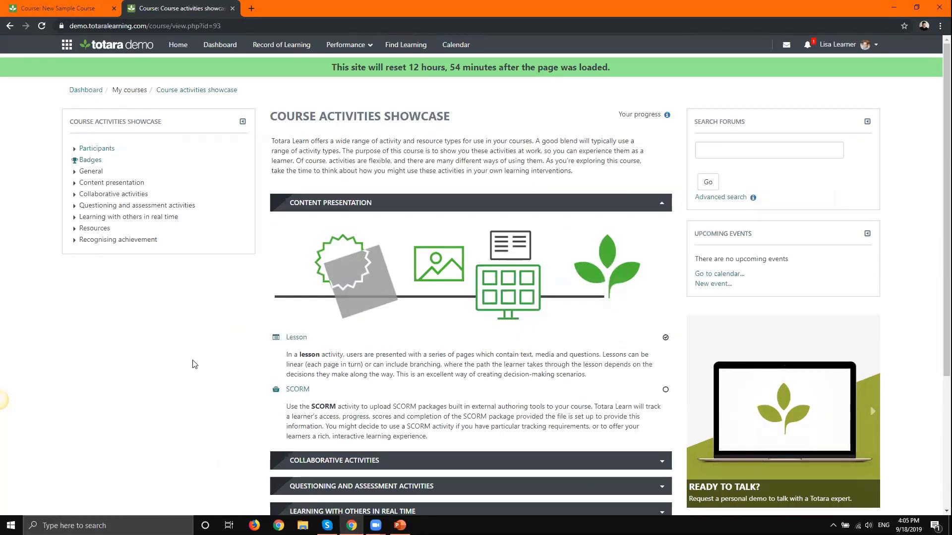
# - Expand the Collaborative, Questioning and assessment, and Learning with others in real time sections
pyautogui.scroll(-2, 194, 363)
pyautogui.scroll(2, 404, 154)
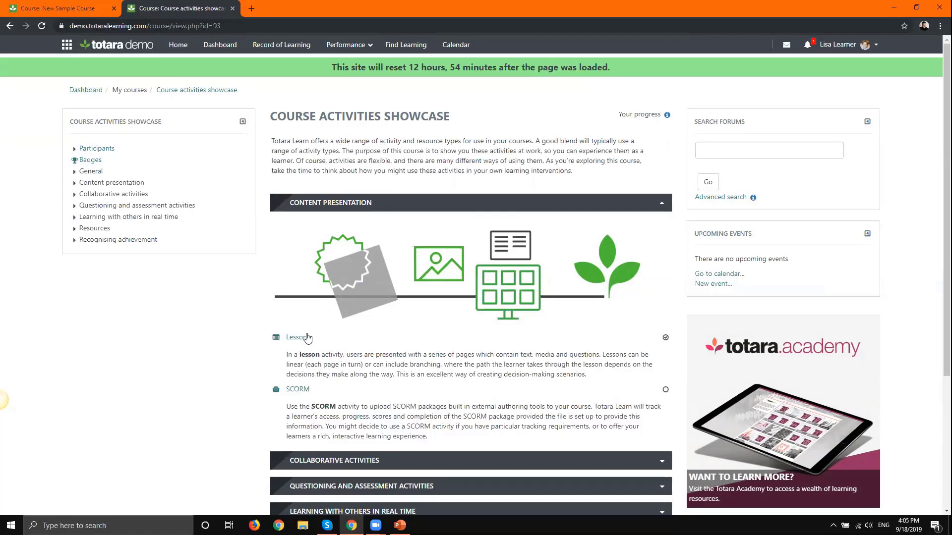
pyautogui.click(663, 462)
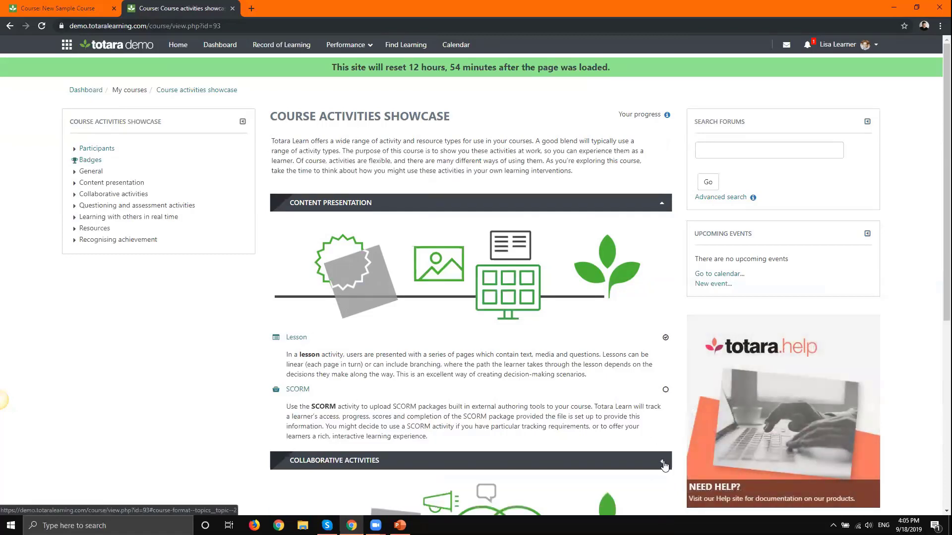
pyautogui.scroll(-3, 664, 466)
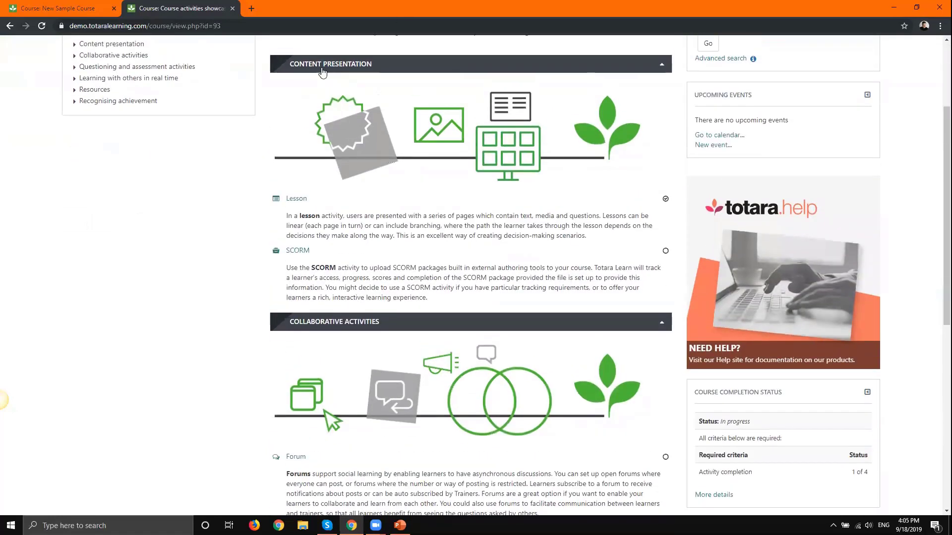
pyautogui.scroll(1, 323, 72)
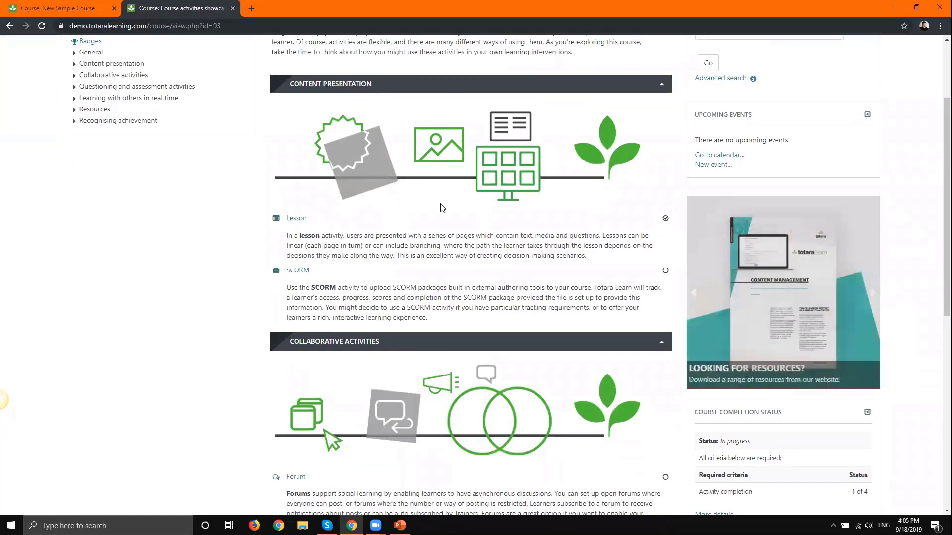
pyautogui.scroll(-6, 378, 164)
pyautogui.scroll(-3, 640, 394)
pyautogui.click(661, 386)
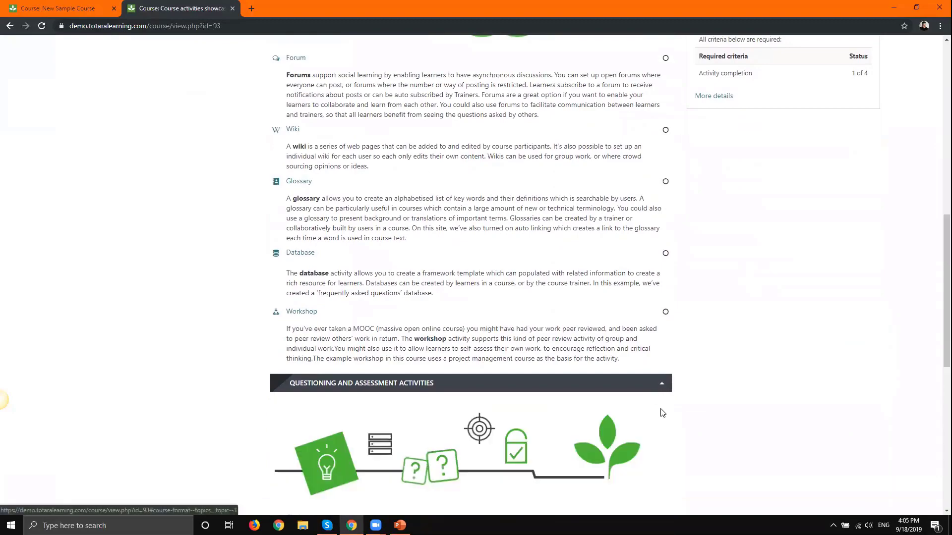
pyautogui.scroll(-6, 664, 406)
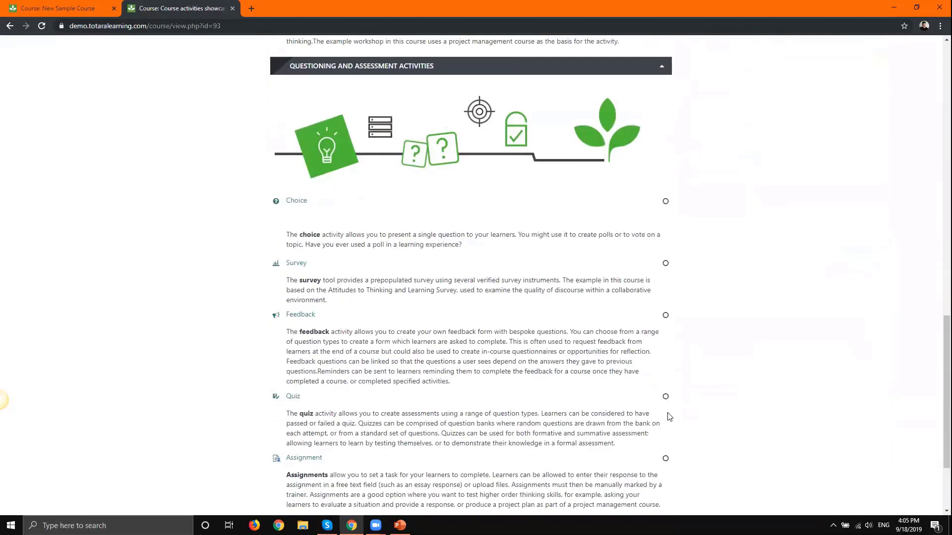
pyautogui.scroll(-3, 669, 417)
pyautogui.click(665, 412)
pyautogui.moveTo(945, 380); pyautogui.dragTo(937, 95)
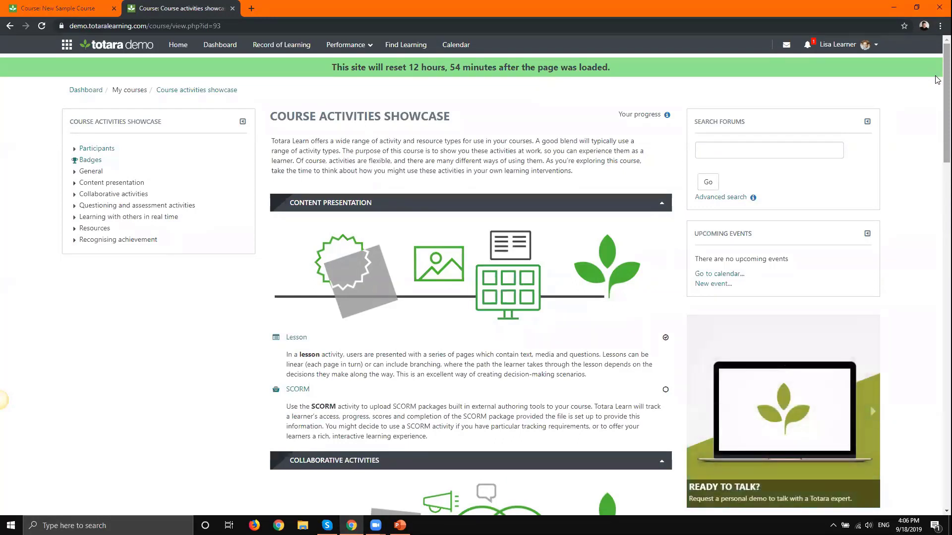
pyautogui.moveTo(944, 80); pyautogui.dragTo(937, 166)
pyautogui.hotkey('ctrl', 'f')
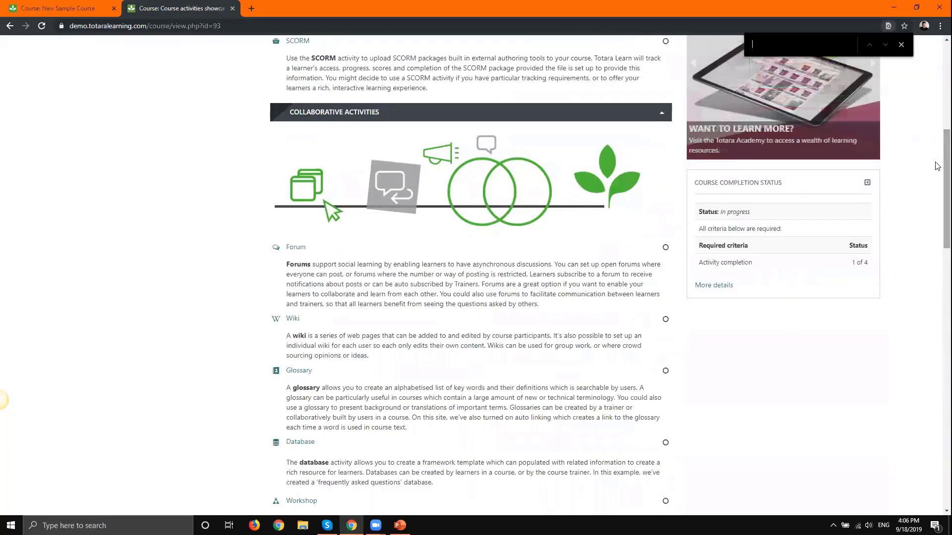
pyautogui.write('less')
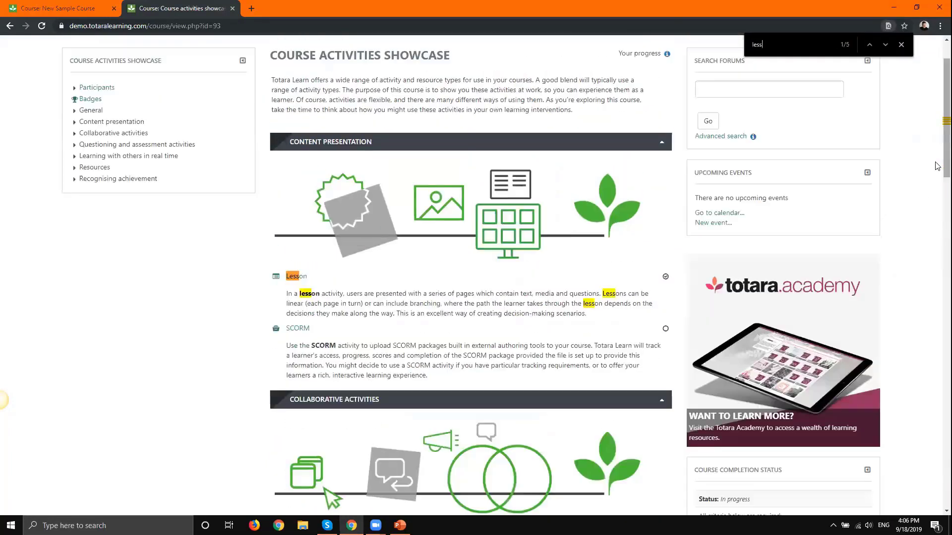
pyautogui.write('on')
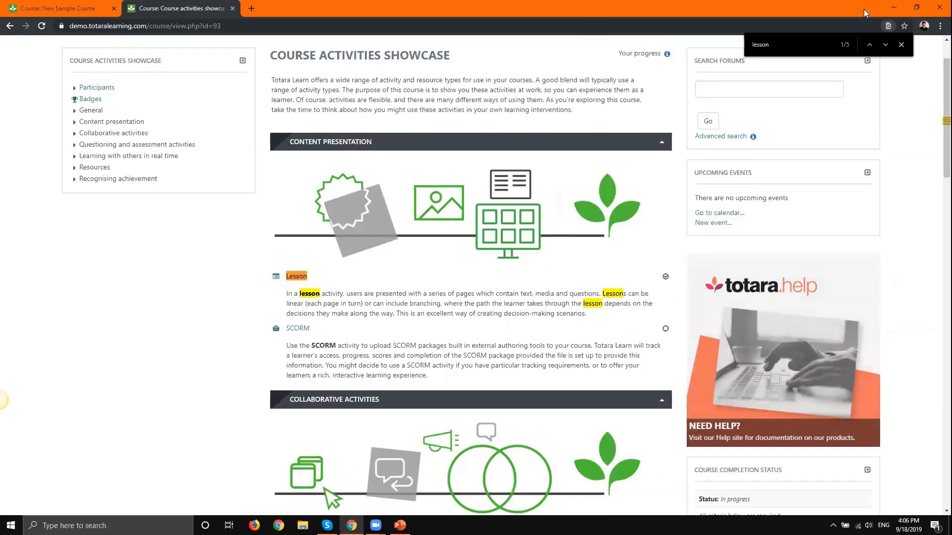
pyautogui.click(901, 45)
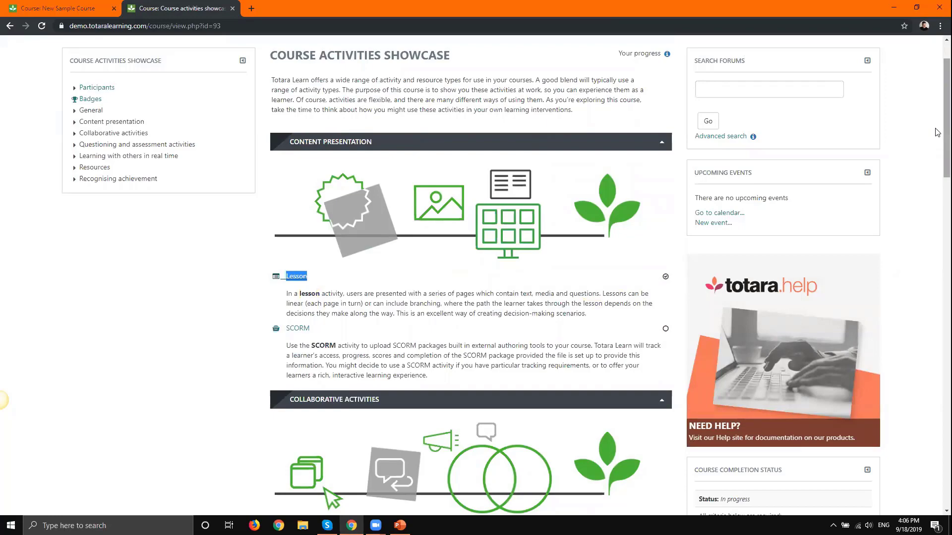
pyautogui.scroll(-8, 937, 163)
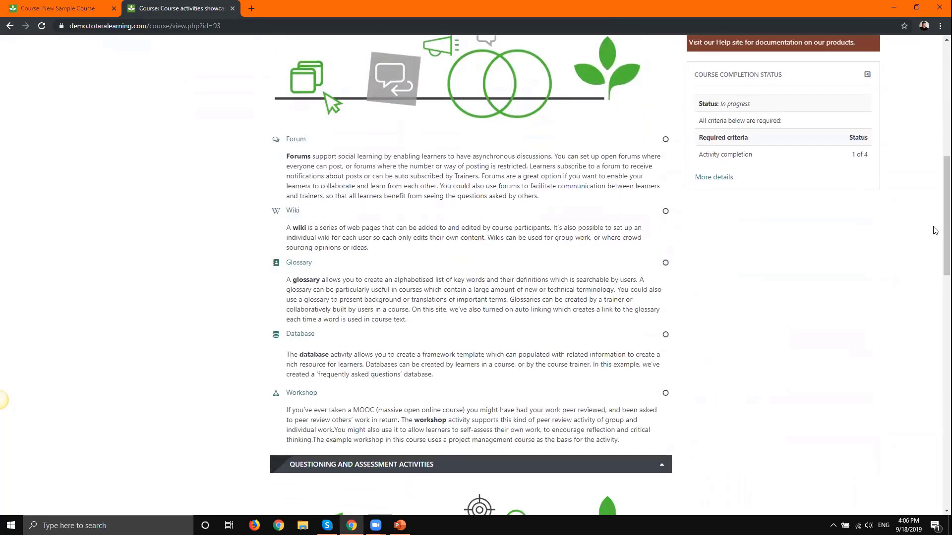
pyautogui.scroll(-3, 115, 289)
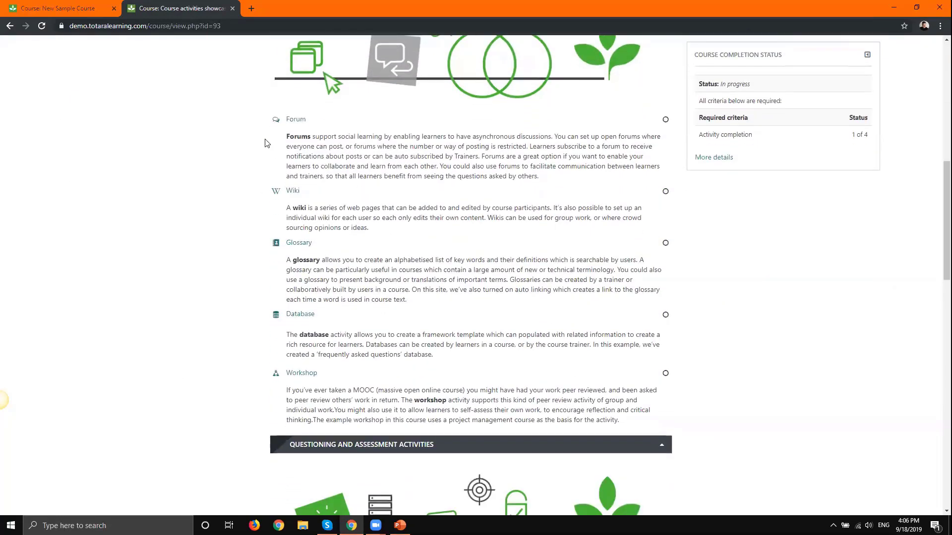
pyautogui.scroll(-14, 113, 289)
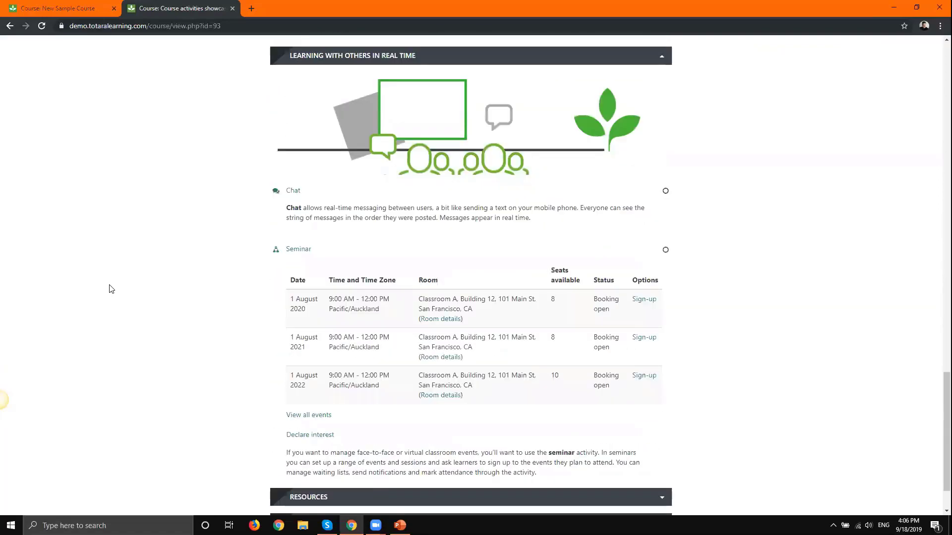
pyautogui.moveTo(937, 465); pyautogui.dragTo(937, 78)
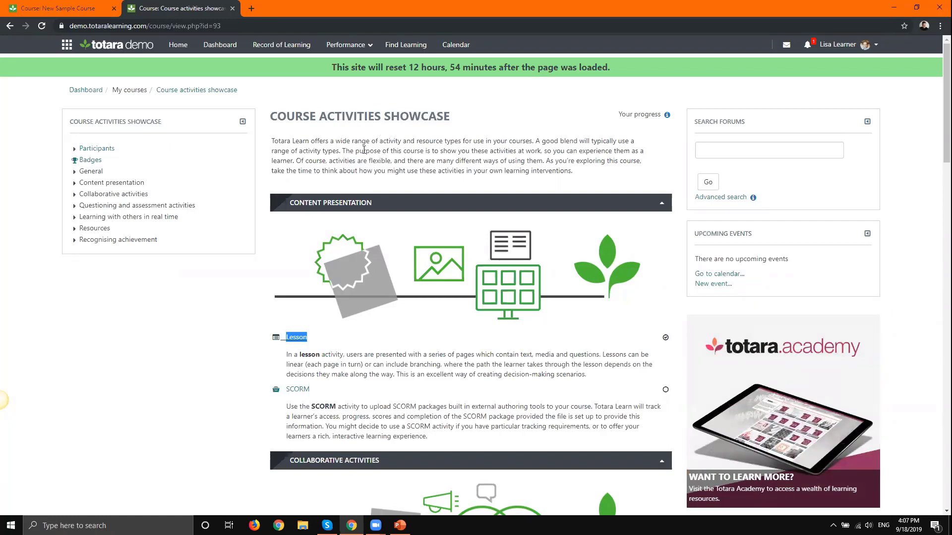
# - Turn on editing in New Sample Course, add a File to Topic 1, and name it presentation
pyautogui.click(68, 8)
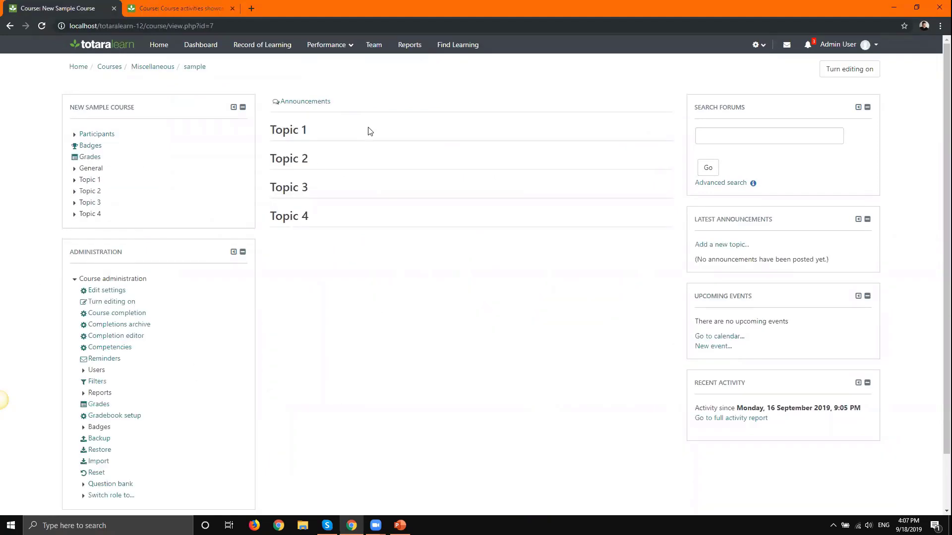
pyautogui.click(852, 74)
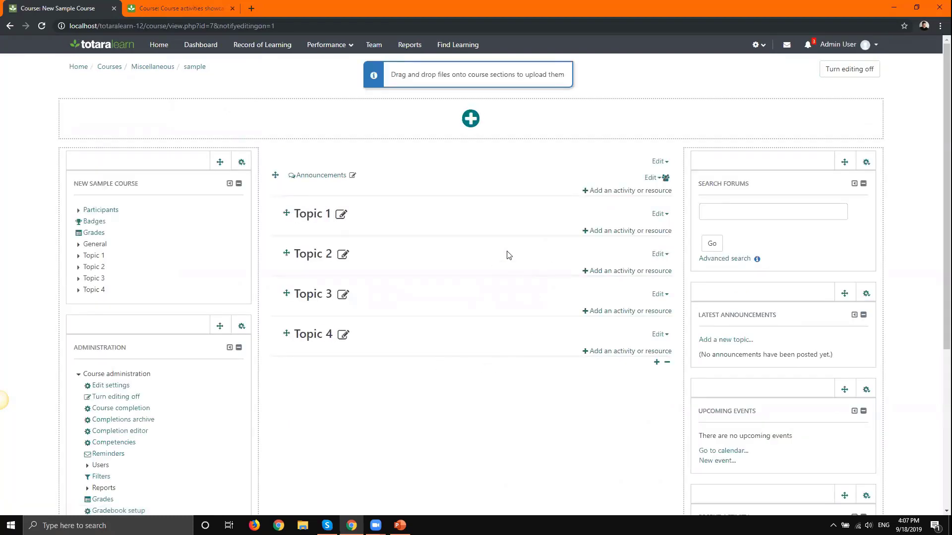
pyautogui.click(634, 232)
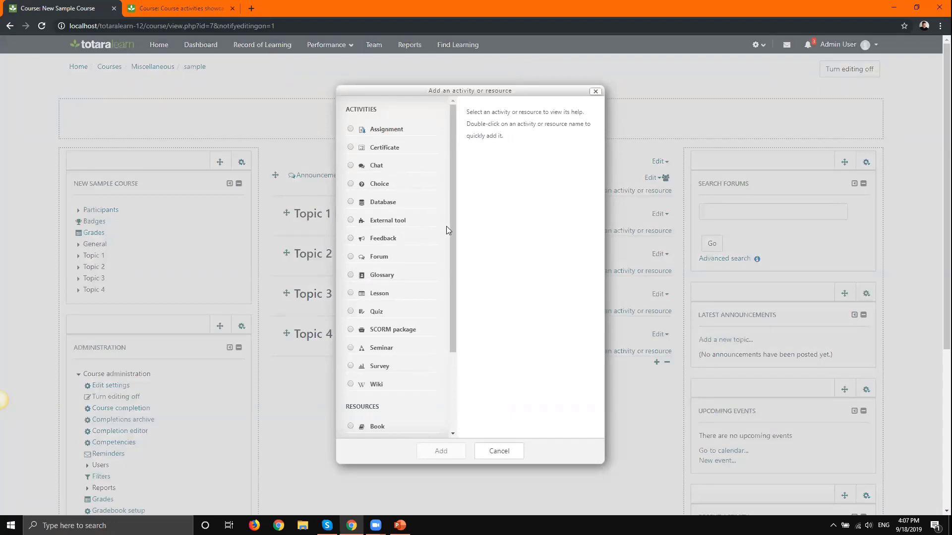
pyautogui.moveTo(452, 236); pyautogui.dragTo(472, 368)
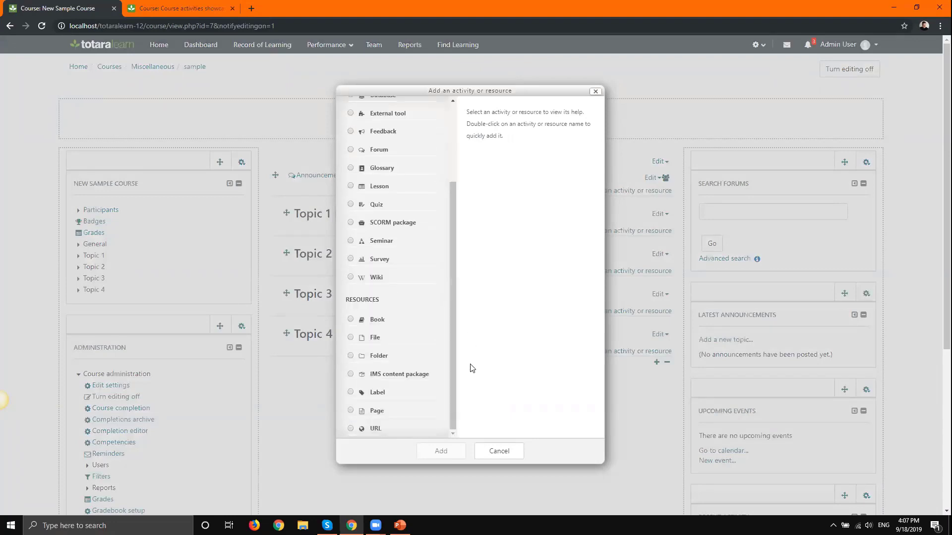
pyautogui.click(350, 336)
pyautogui.click(436, 461)
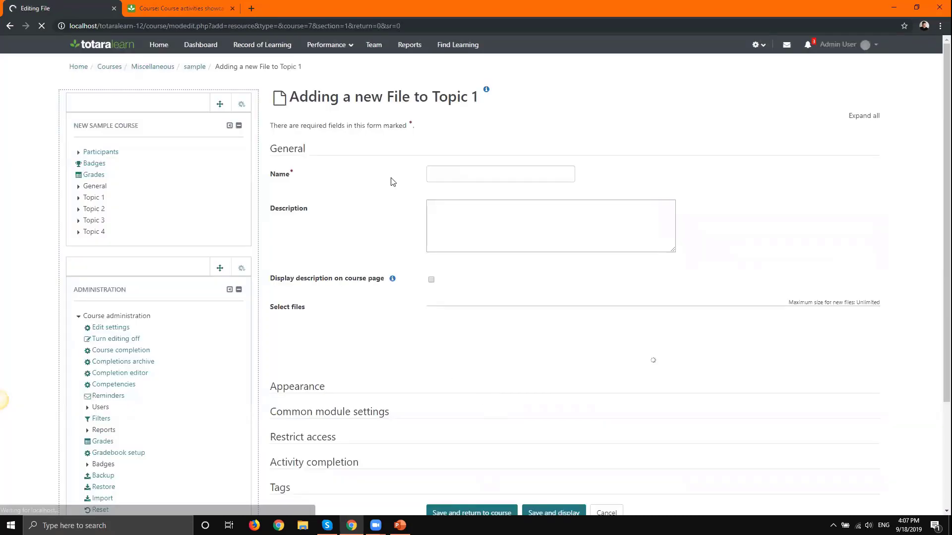
pyautogui.click(455, 171)
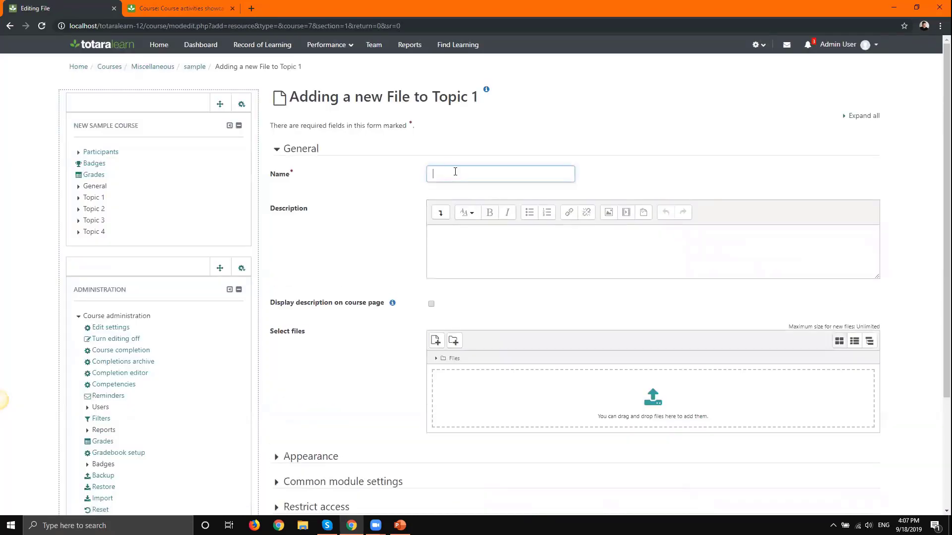
pyautogui.write('presnentation')
# - Attach the PowerPoint deck from Documents > Presentations and save the presentation resource
pyautogui.click(302, 526)
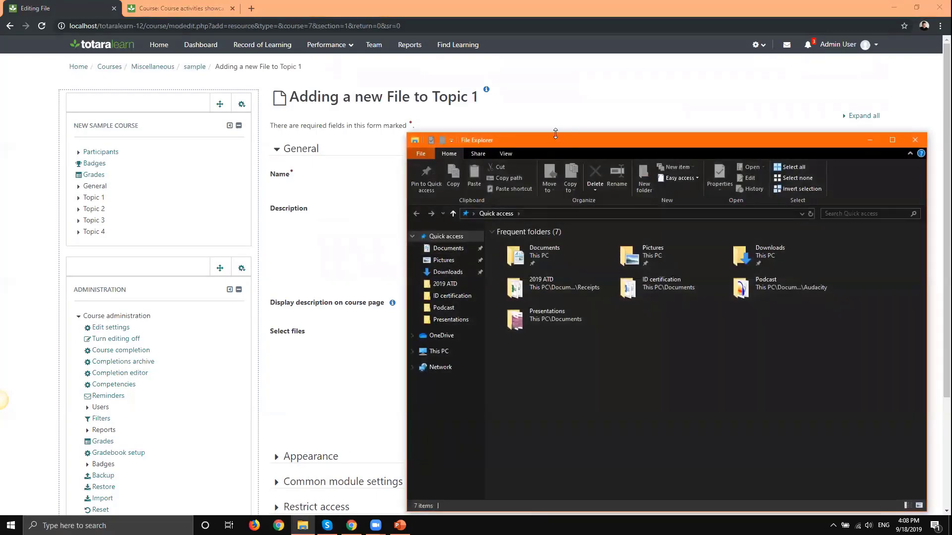
pyautogui.moveTo(562, 143); pyautogui.dragTo(745, 183)
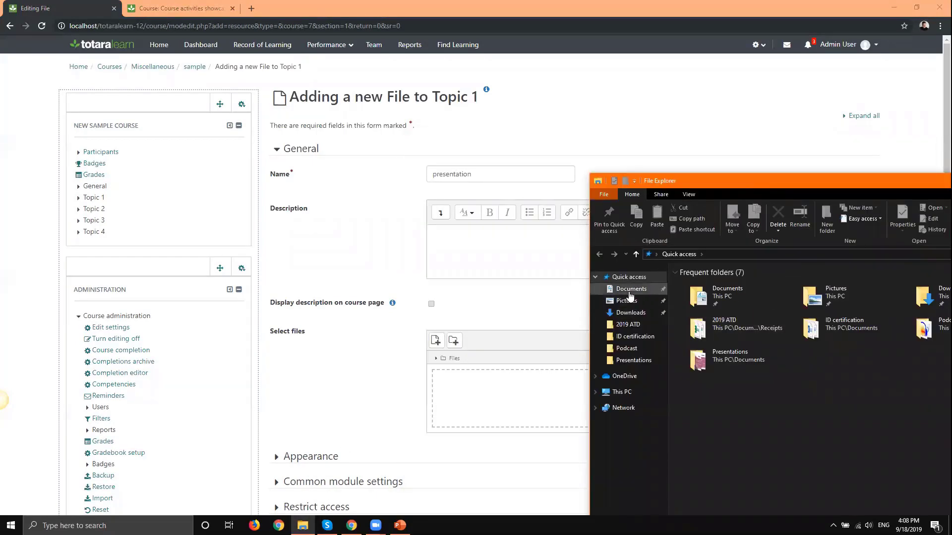
pyautogui.click(629, 292)
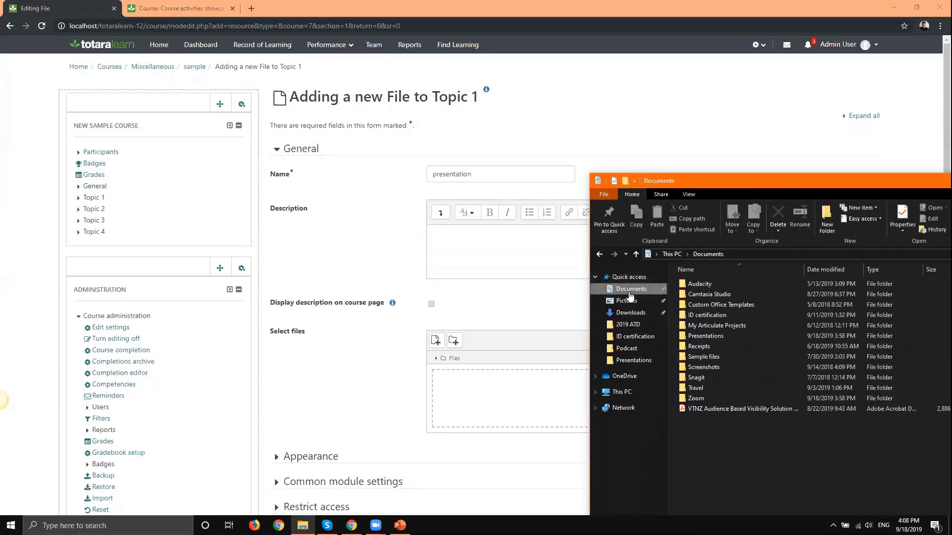
pyautogui.doubleClick(731, 336)
pyautogui.moveTo(716, 287); pyautogui.dragTo(540, 413)
pyautogui.moveTo(937, 241); pyautogui.dragTo(935, 366)
pyautogui.click(326, 360)
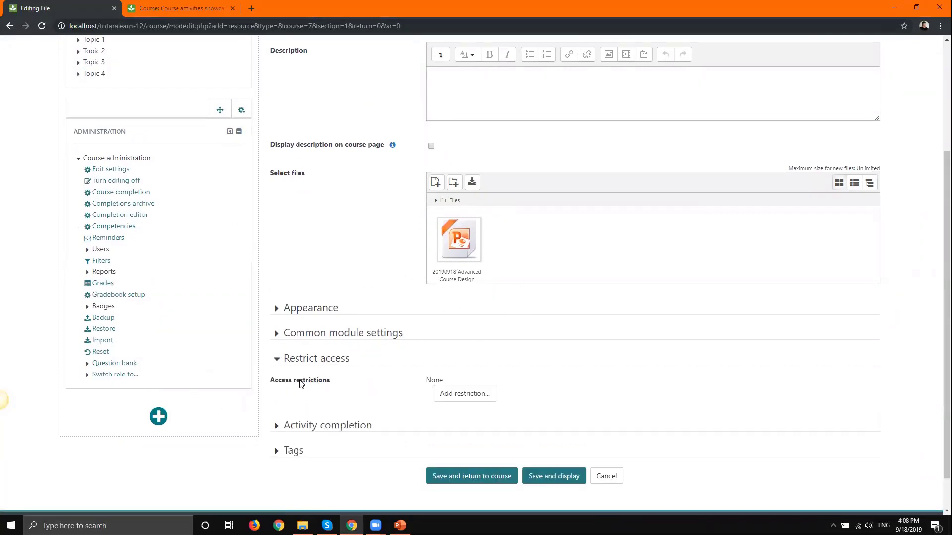
pyautogui.moveTo(352, 360); pyautogui.dragTo(281, 358)
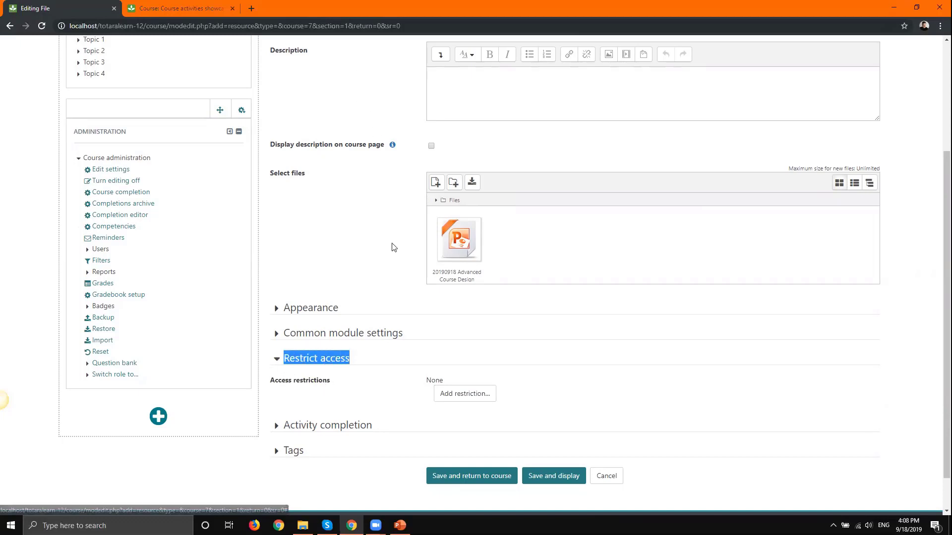
pyautogui.click(449, 478)
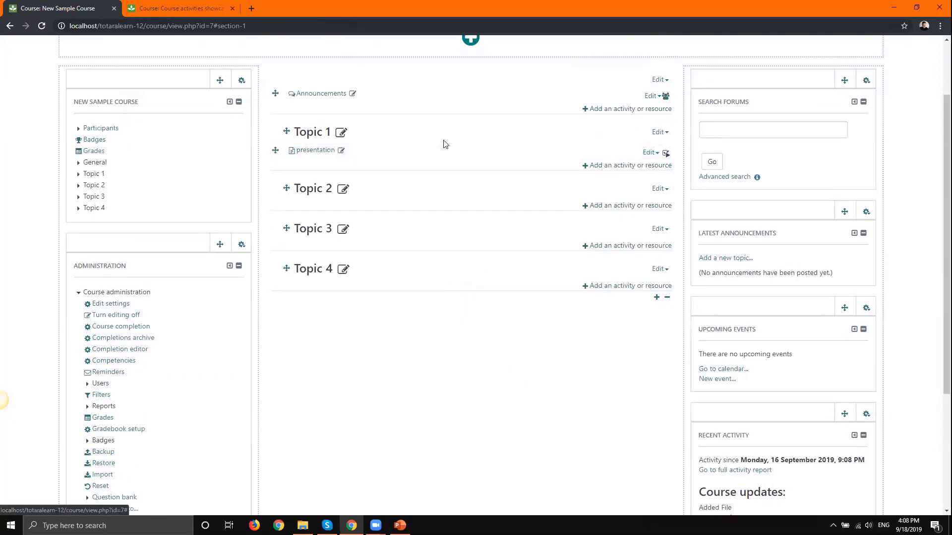
# - Set presentation's completion tracking to conditions met with Require view, then save
pyautogui.click(648, 154)
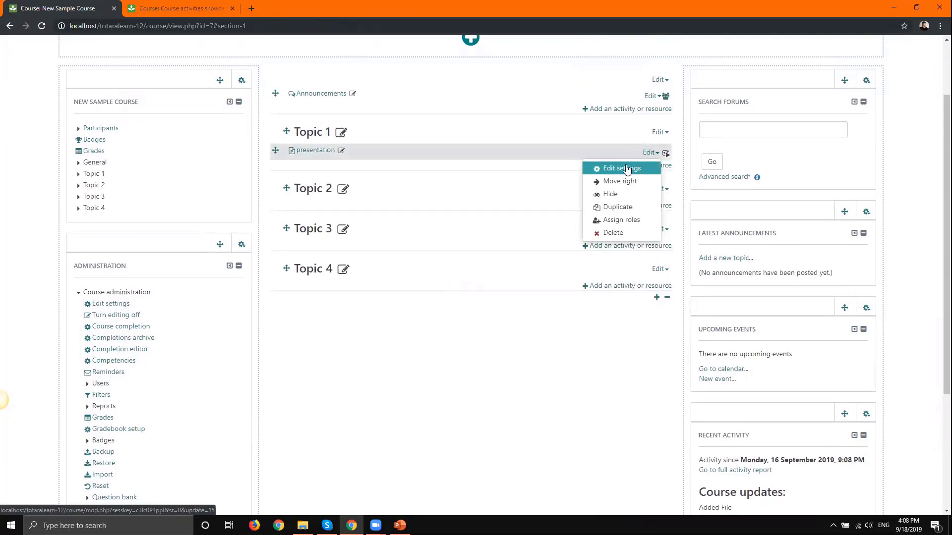
pyautogui.click(605, 166)
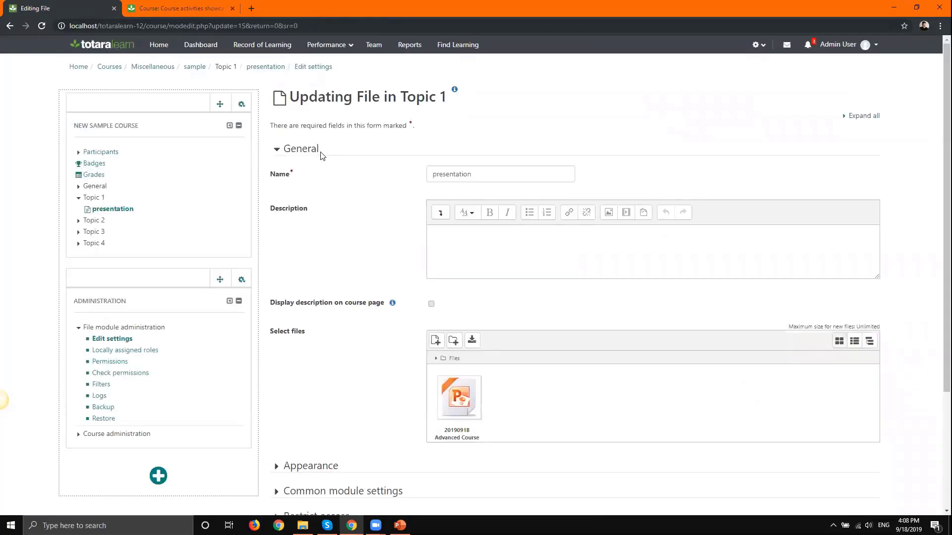
pyautogui.click(861, 118)
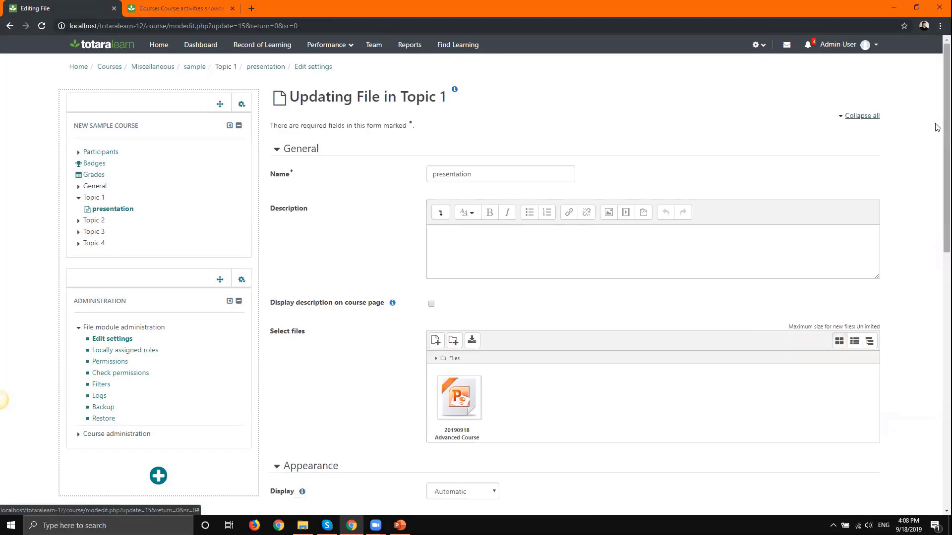
pyautogui.scroll(-12, 928, 283)
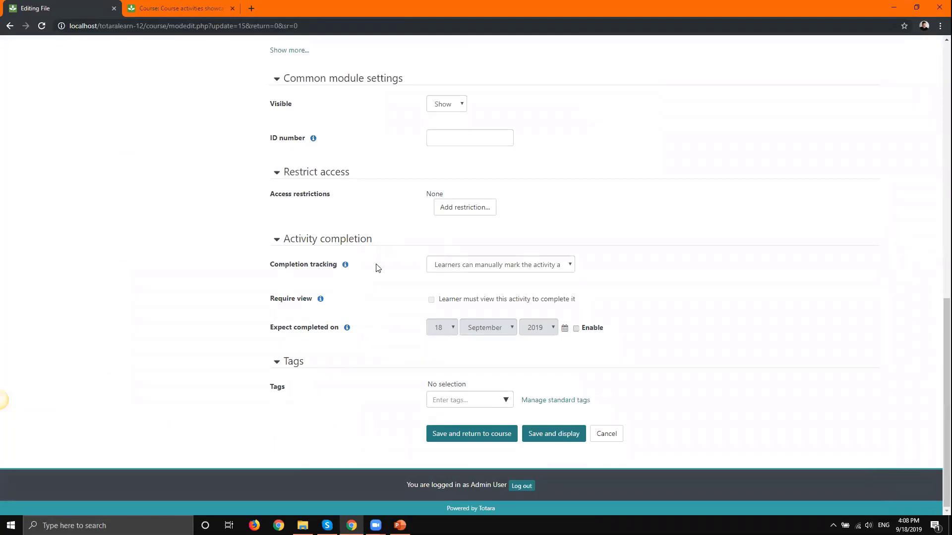
pyautogui.click(447, 266)
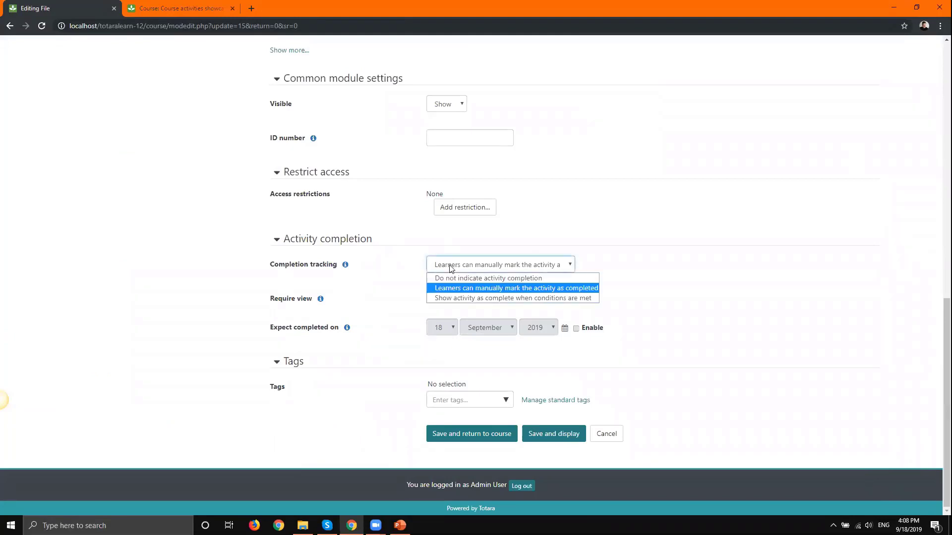
pyautogui.click(464, 298)
pyautogui.click(471, 300)
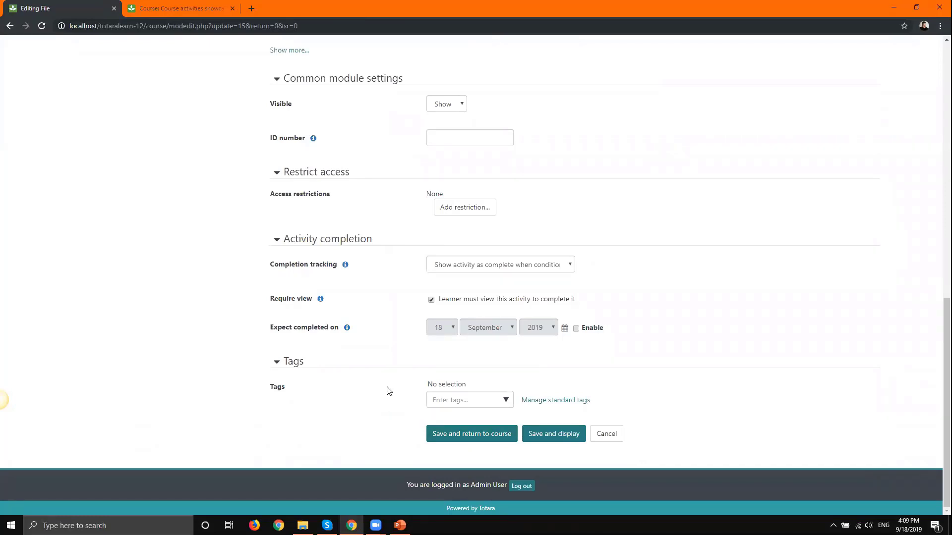
pyautogui.click(466, 431)
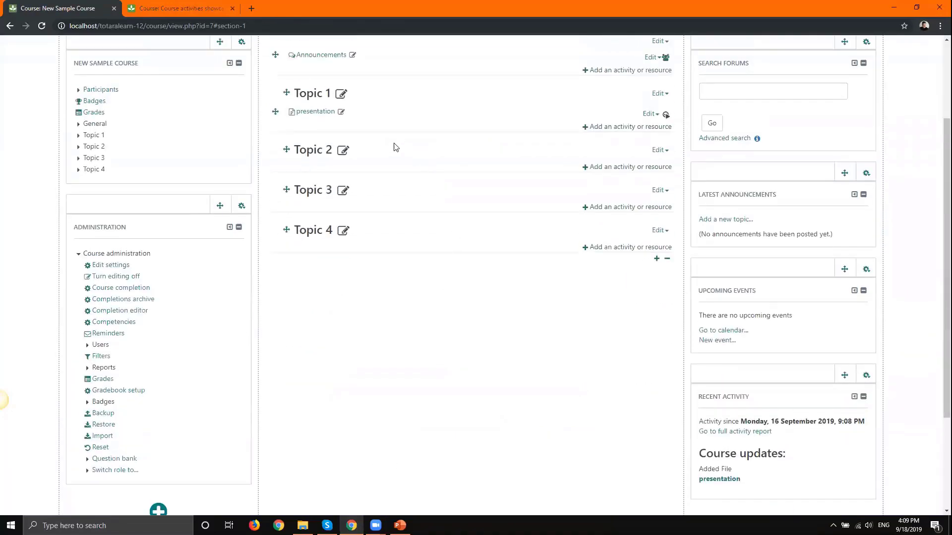
pyautogui.scroll(2, 404, 146)
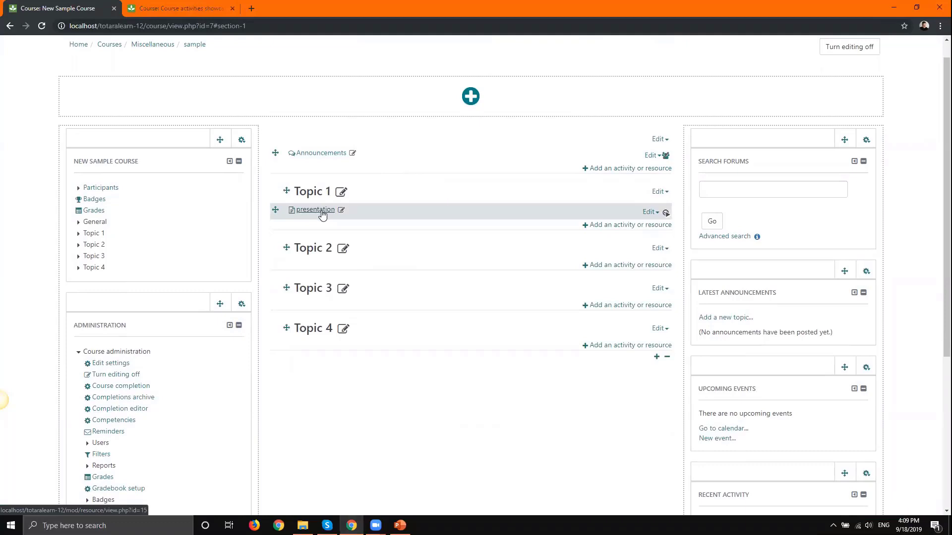
# - Pick Quiz from Topic 1's activity list and add it
pyautogui.click(622, 225)
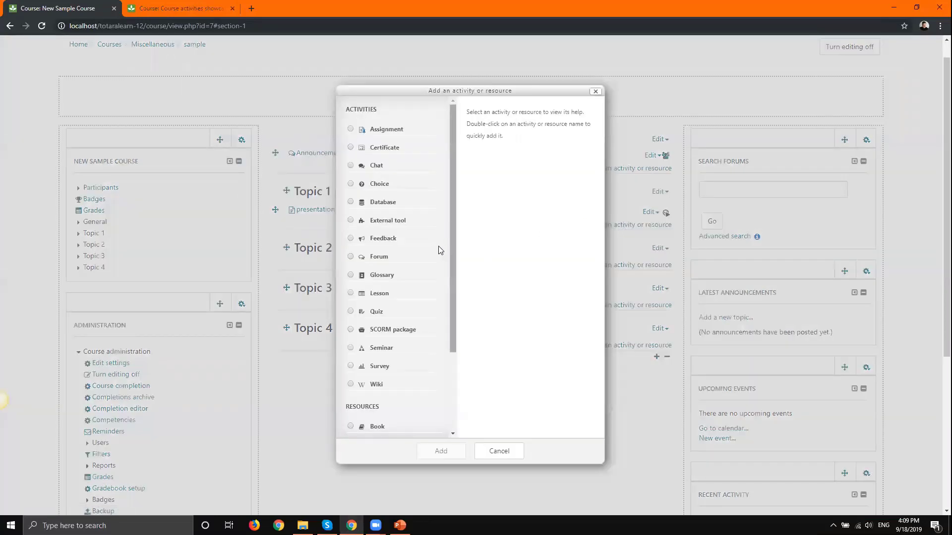
pyautogui.moveTo(454, 258); pyautogui.dragTo(470, 366)
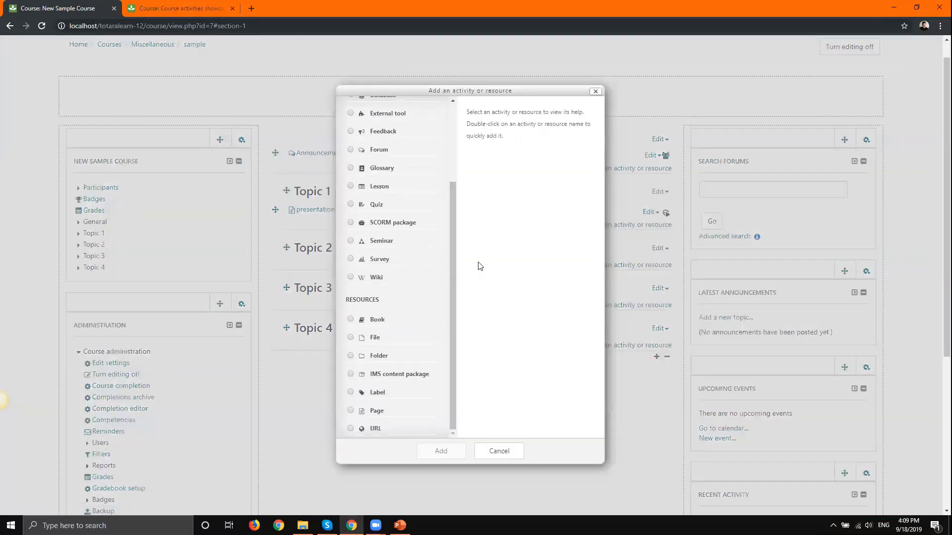
pyautogui.click(374, 205)
pyautogui.click(442, 451)
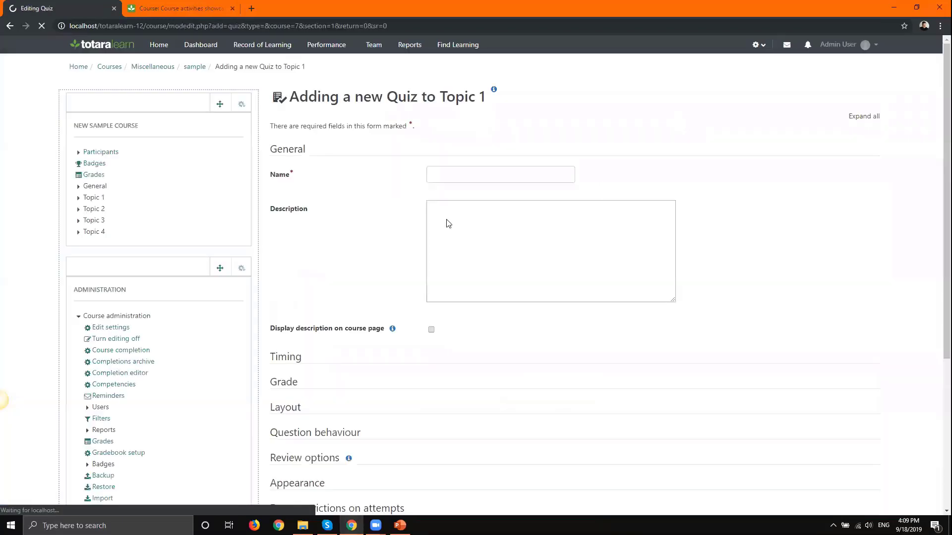
# - Name the quiz 'Lesson 1 Quiz' and bring up the Add restriction choices
pyautogui.click(459, 171)
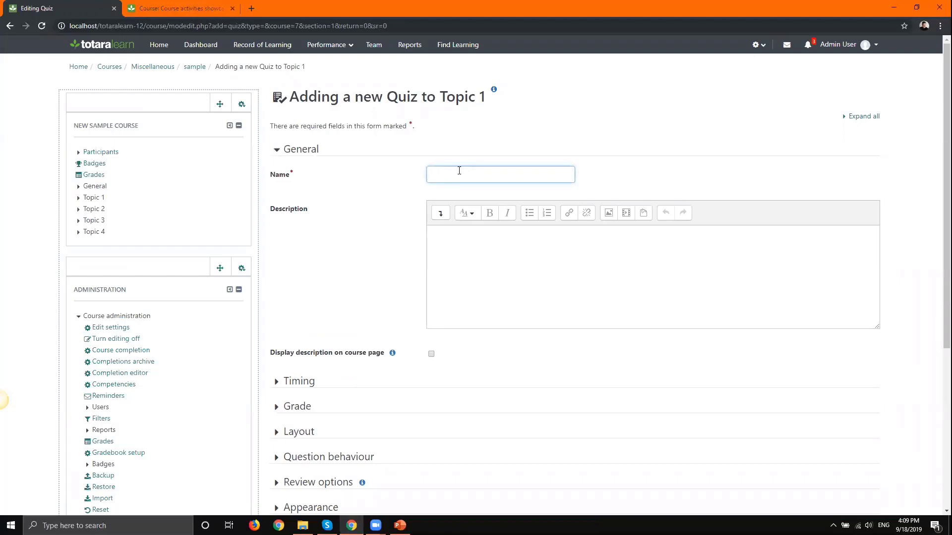
pyautogui.write('on 1 Quiz')
pyautogui.click(863, 116)
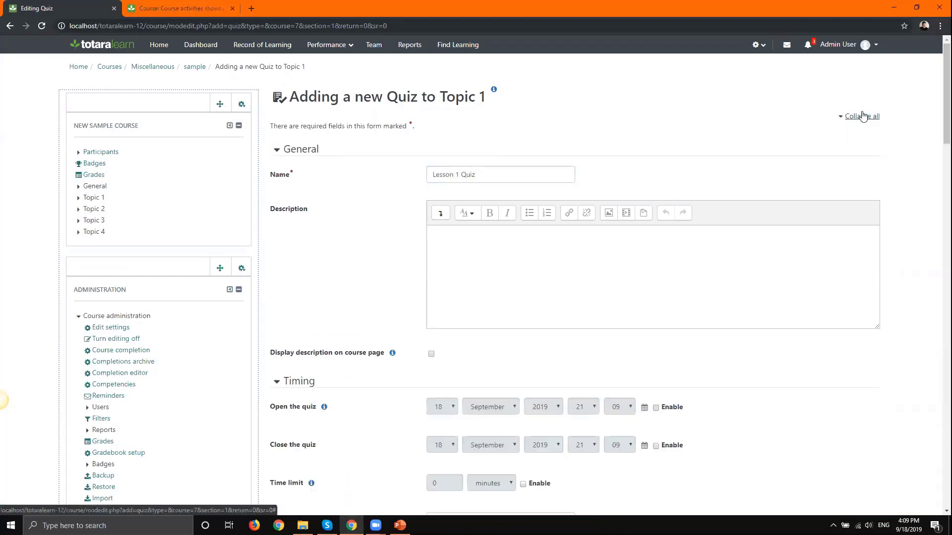
pyautogui.moveTo(946, 144); pyautogui.dragTo(937, 470)
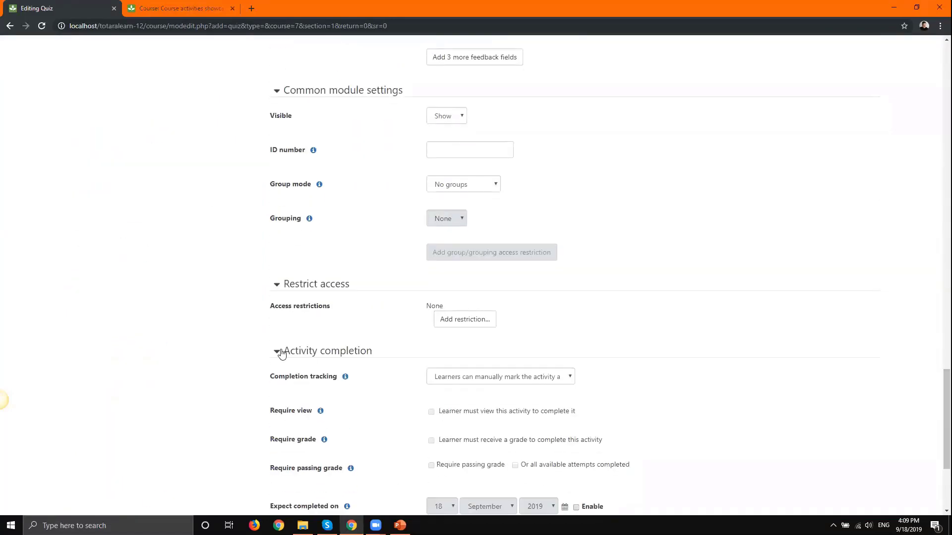
pyautogui.moveTo(256, 308)
pyautogui.mouseDown()
pyautogui.moveTo(342, 305)
pyautogui.moveTo(269, 305)
pyautogui.mouseUp()
pyautogui.click(475, 320)
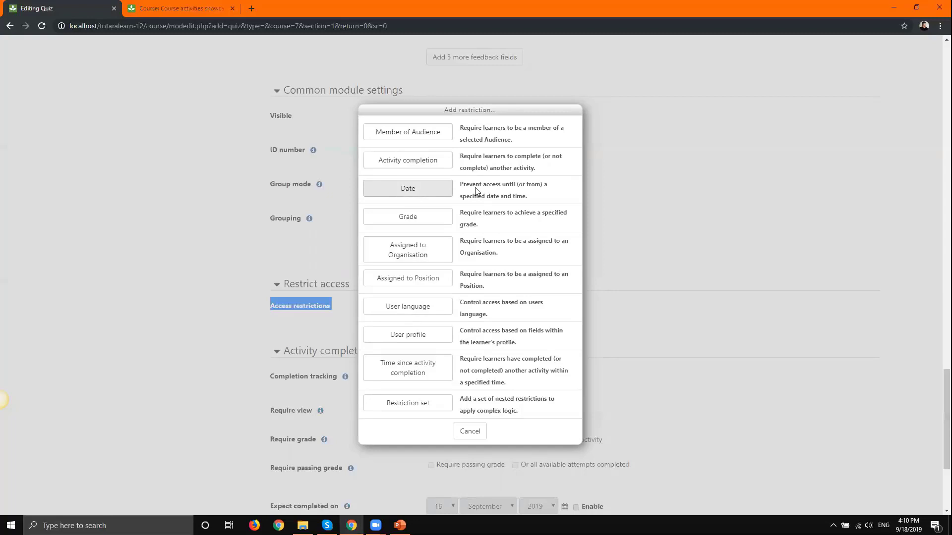
# - Add a Member of Audience restriction for the Dynamic rule-based audience, then remove it
pyautogui.click(407, 132)
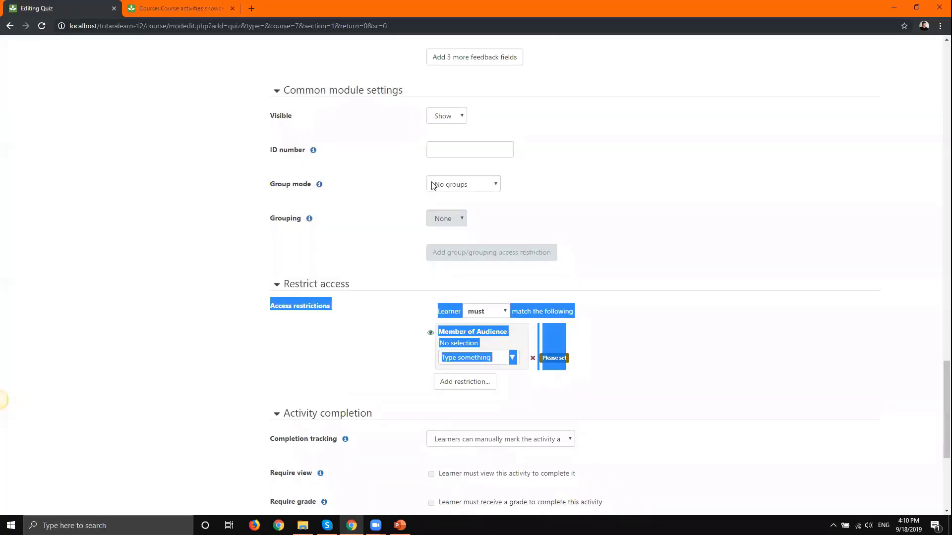
pyautogui.click(376, 335)
pyautogui.click(464, 357)
pyautogui.write('dynam')
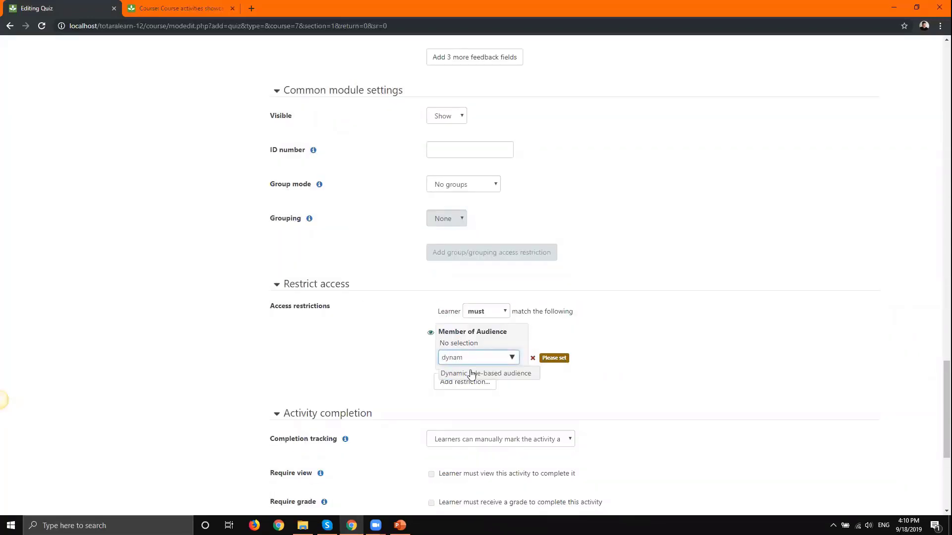
pyautogui.click(506, 373)
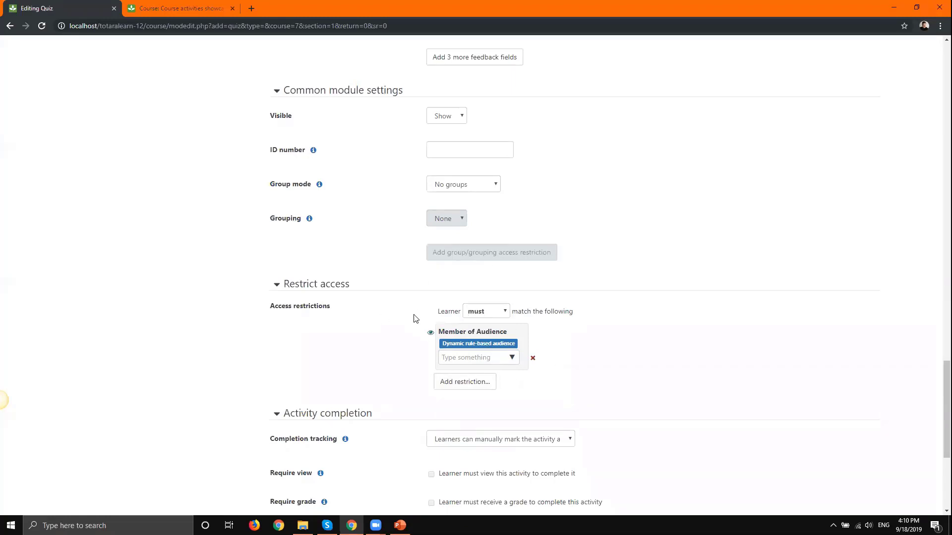
pyautogui.click(532, 358)
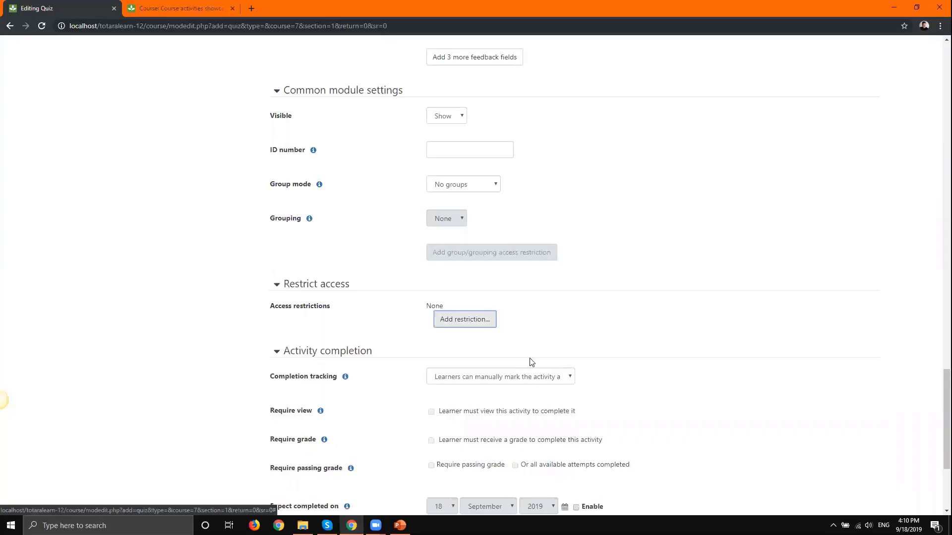
# - Require the presentation activity's completion for quiz access and save the quiz
pyautogui.click(448, 320)
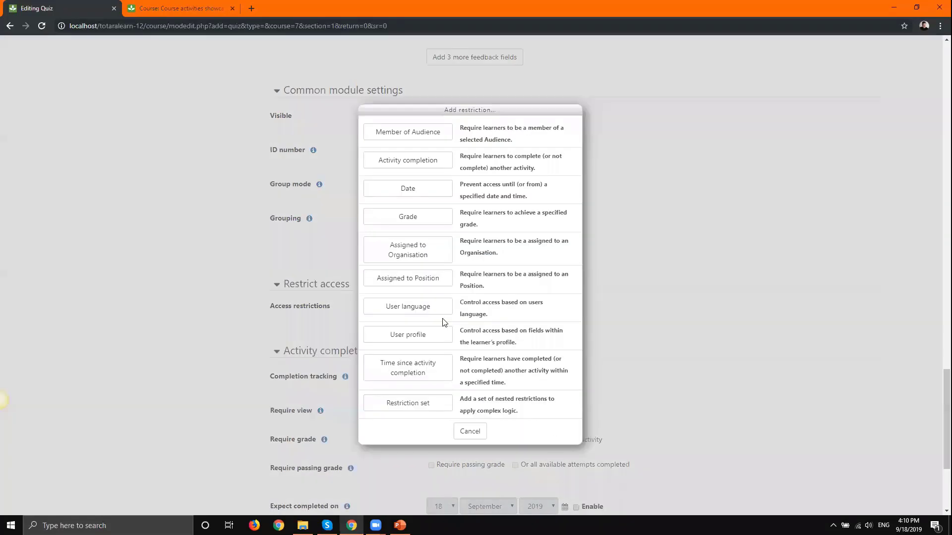
pyautogui.click(407, 161)
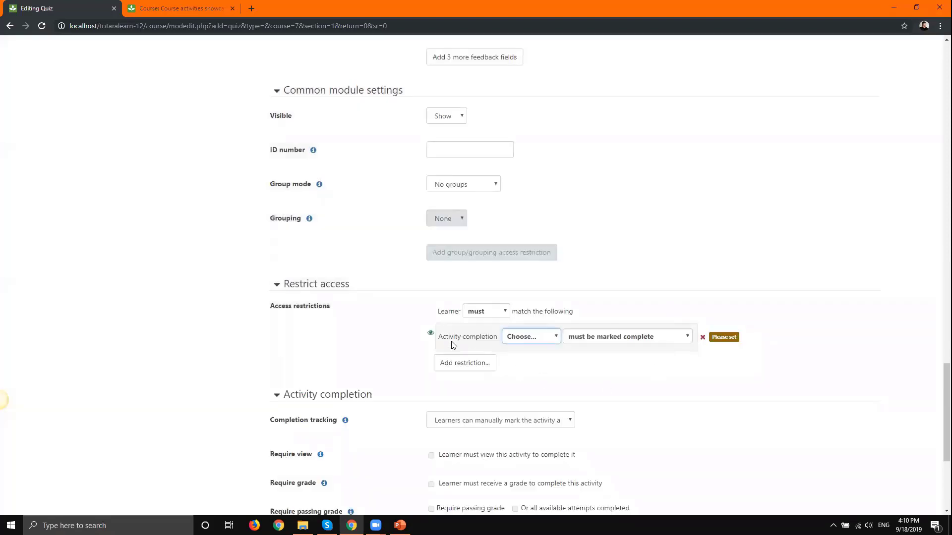
pyautogui.click(509, 341)
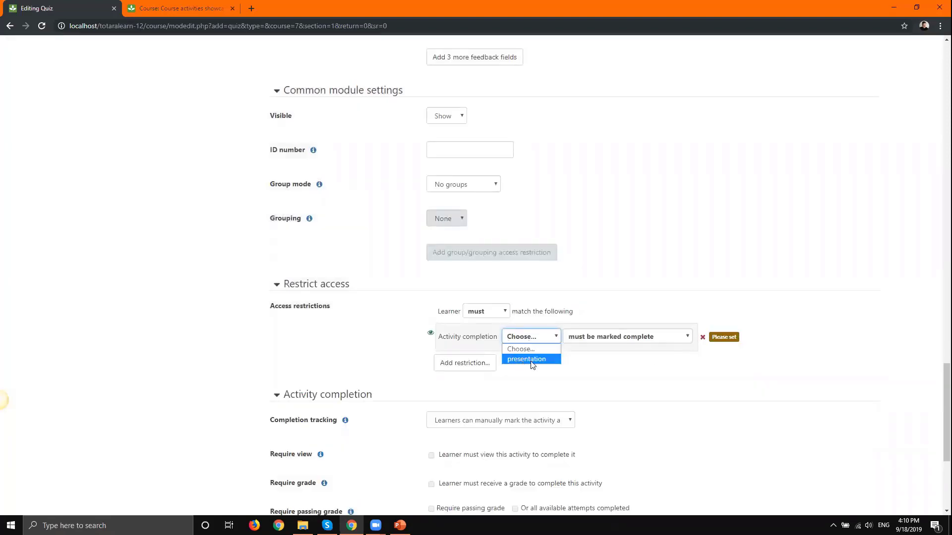
pyautogui.click(527, 360)
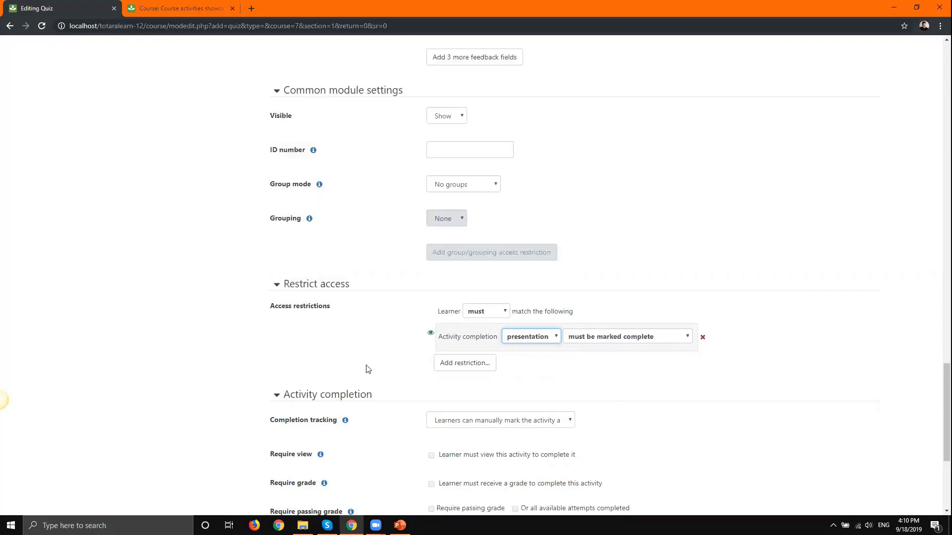
pyautogui.moveTo(366, 370); pyautogui.dragTo(663, 382)
pyautogui.click(742, 388)
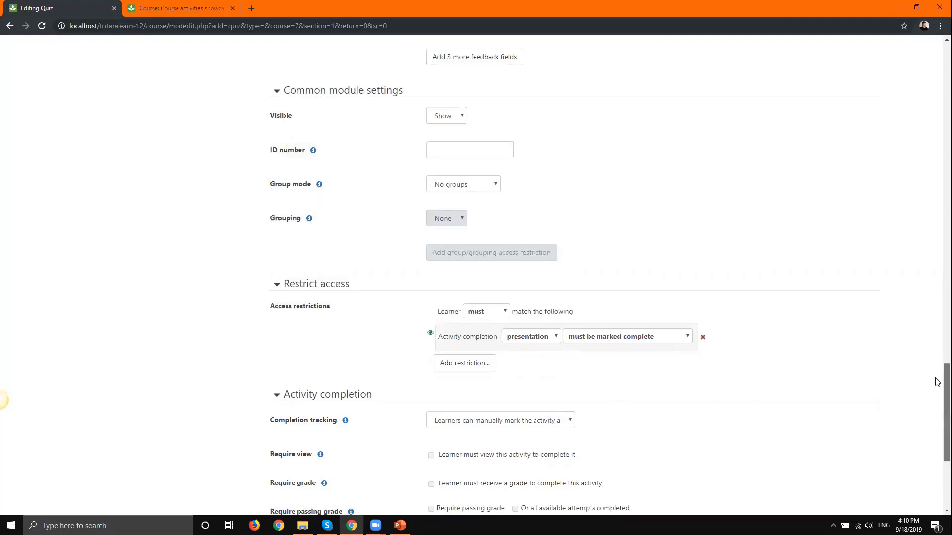
pyautogui.scroll(-5, 938, 382)
pyautogui.click(472, 434)
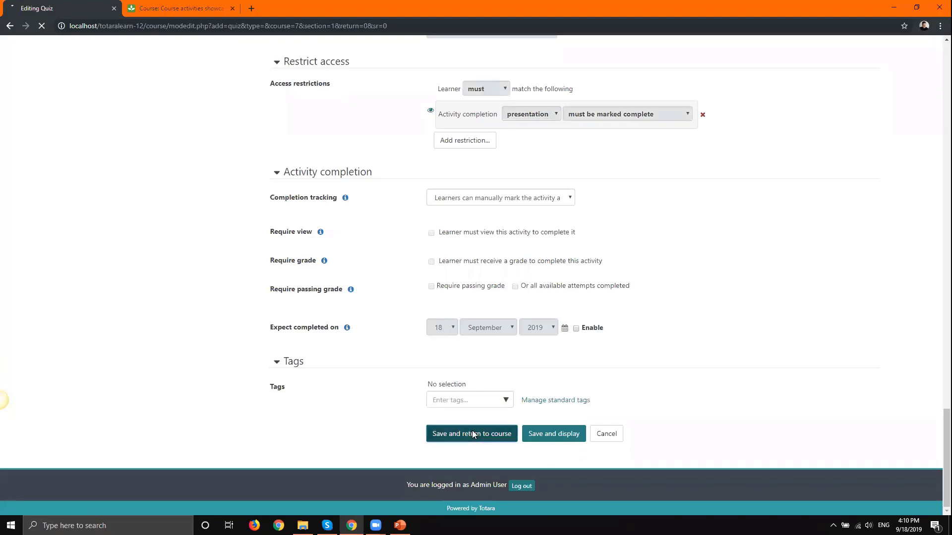
# - Scroll the course page to review Lesson 1 Quiz under Topic 1, locked until presentation is complete
pyautogui.scroll(4, 257, 240)
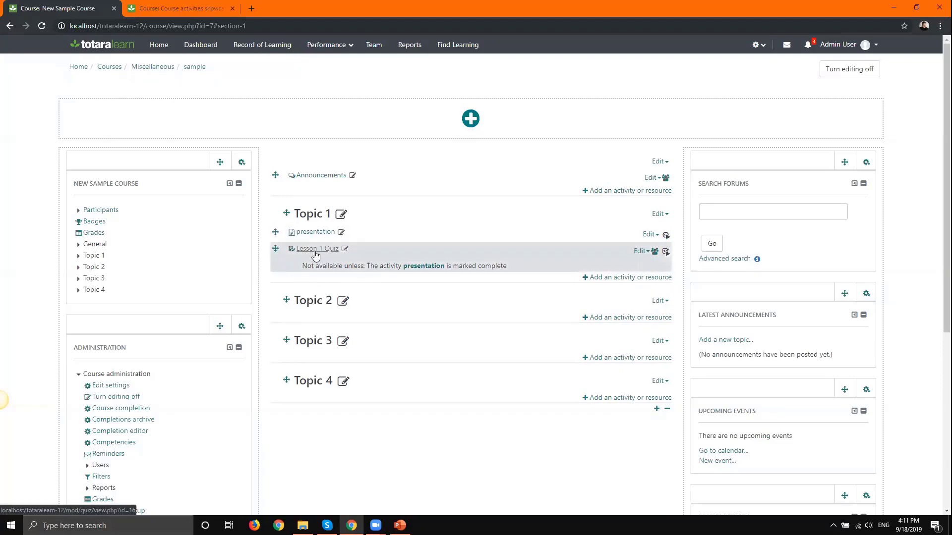
pyautogui.scroll(-6, 315, 256)
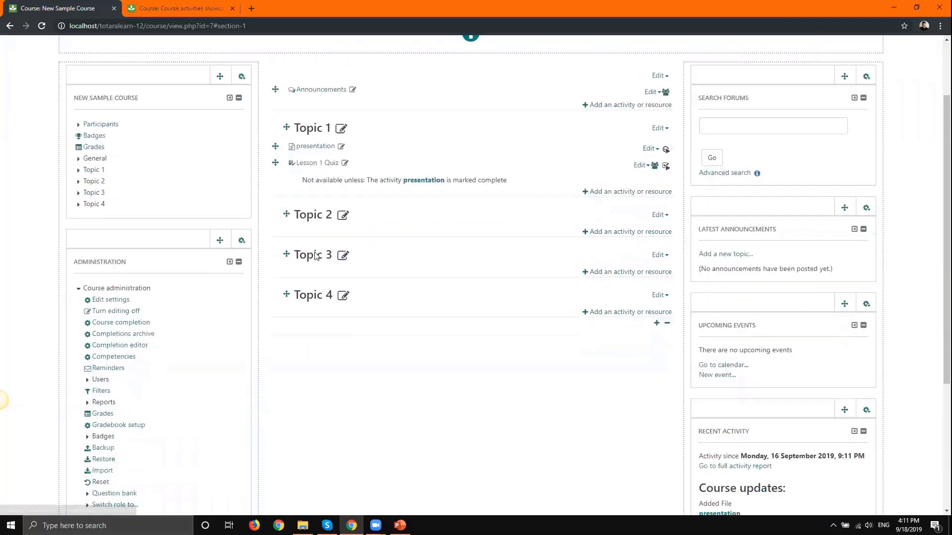
# - Switch the course view to the Learner role
pyautogui.click(102, 301)
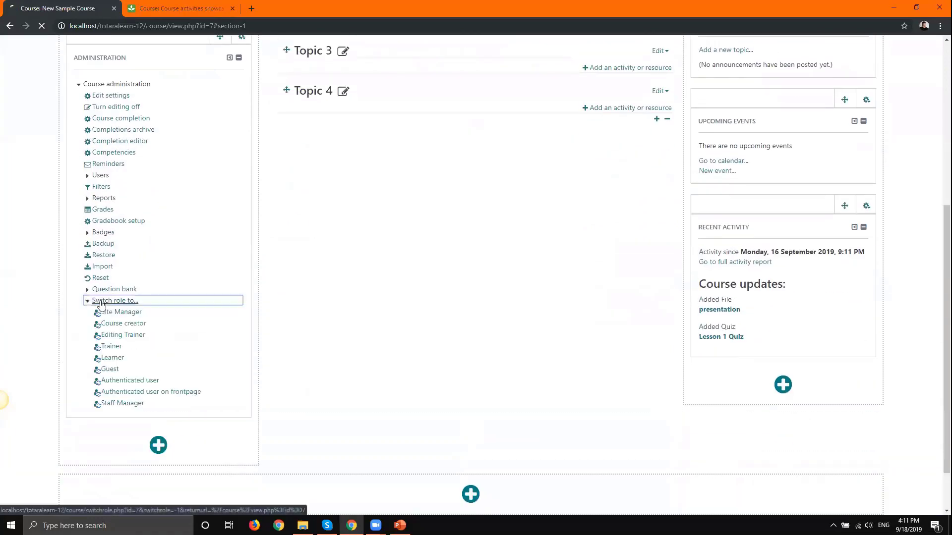
pyautogui.click(110, 361)
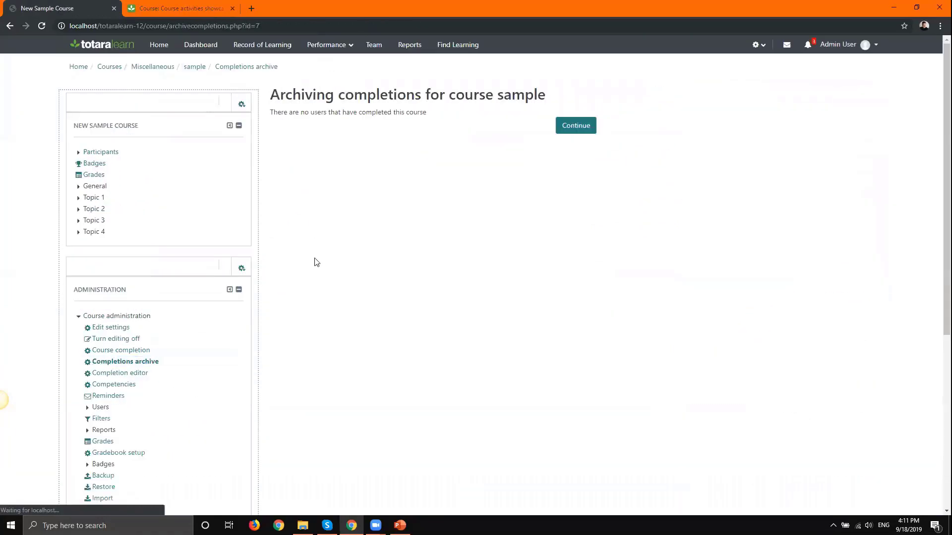
pyautogui.click(11, 25)
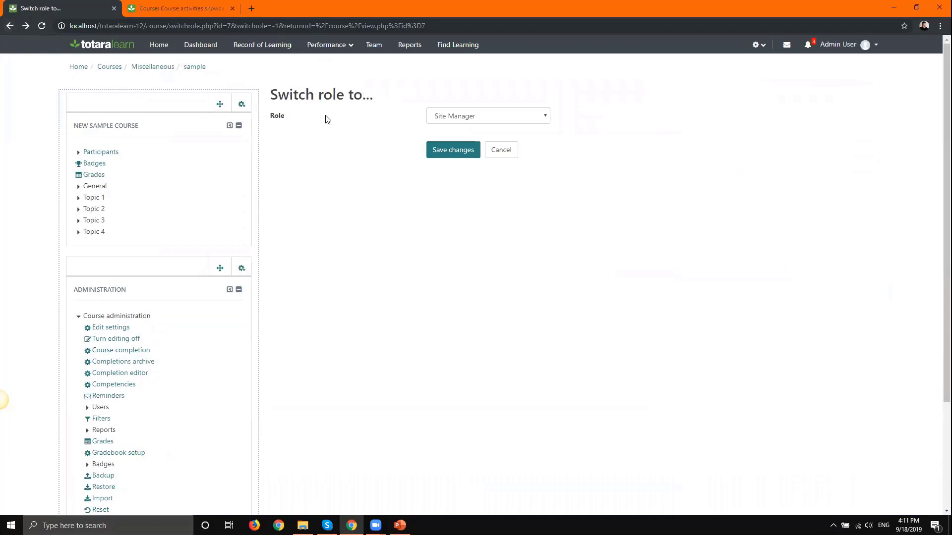
pyautogui.click(477, 116)
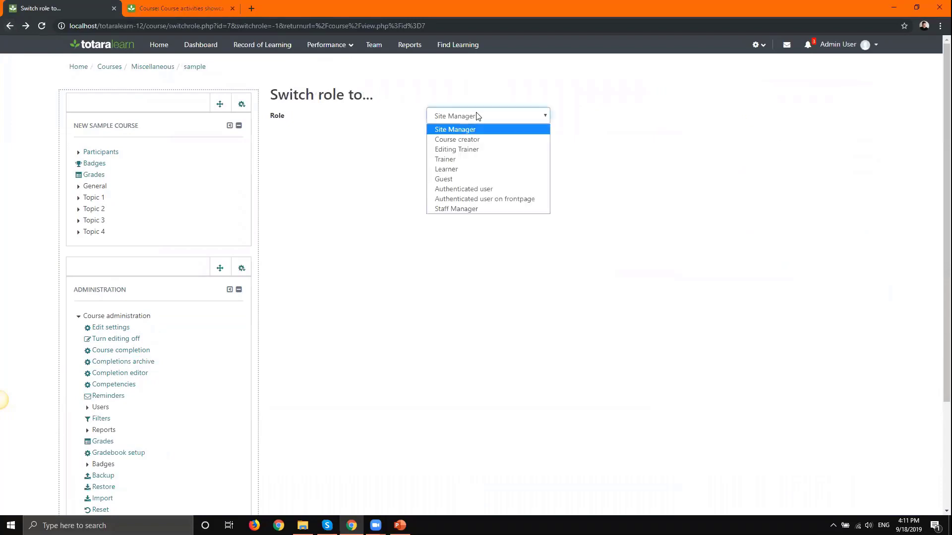
pyautogui.click(449, 169)
pyautogui.click(447, 157)
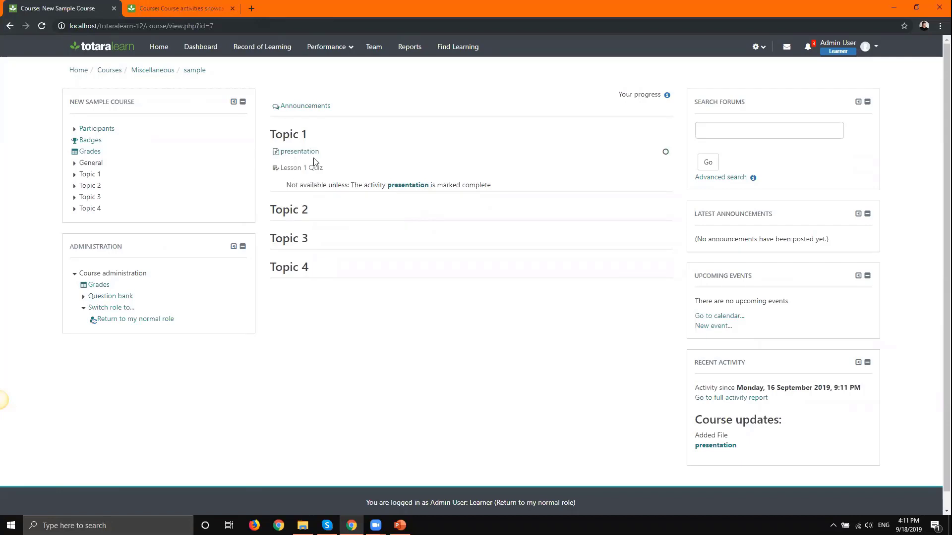
# - Download and open the presentation file, then close the extra copy and minimize PowerPoint
pyautogui.click(298, 152)
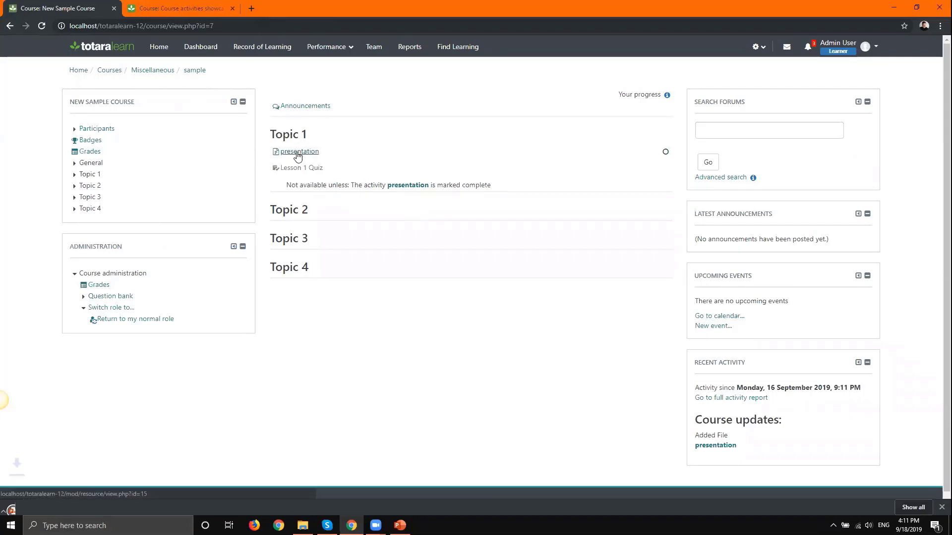
pyautogui.click(71, 506)
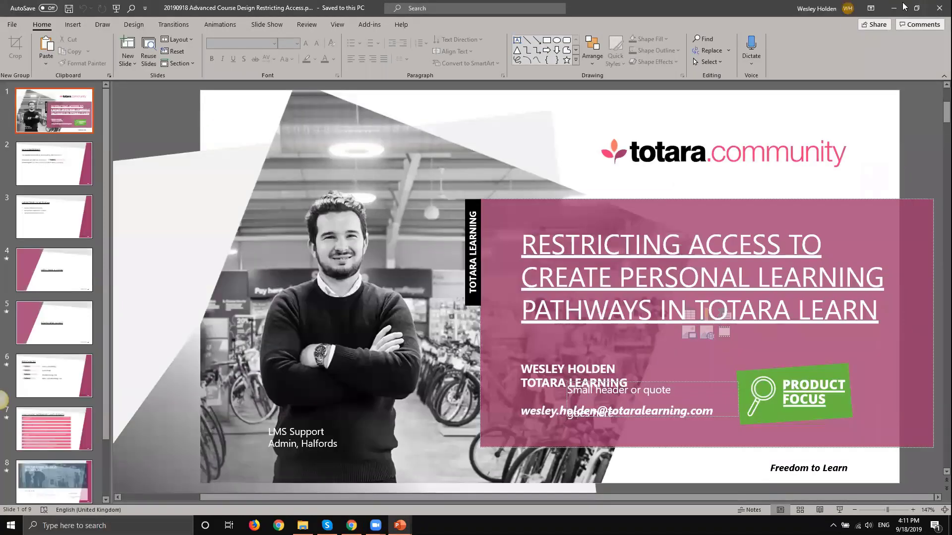
pyautogui.click(940, 8)
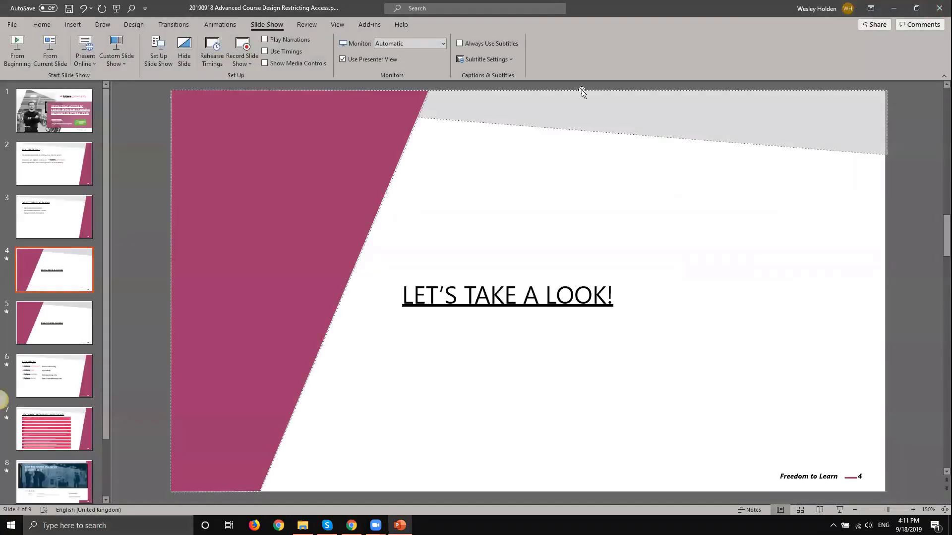
pyautogui.click(893, 9)
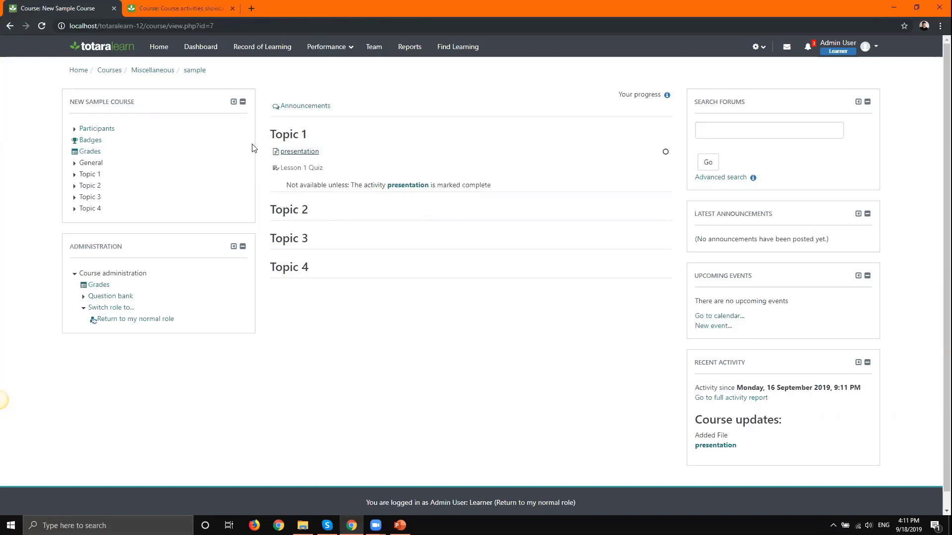
# - Mark presentation complete, confirm Lesson 1 Quiz now opens, then return to the normal role
pyautogui.click(40, 25)
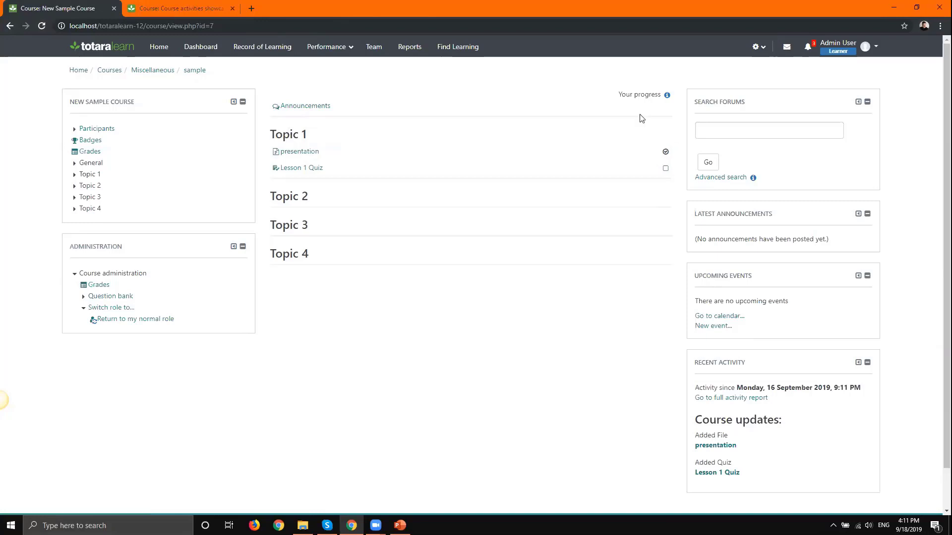
pyautogui.click(308, 170)
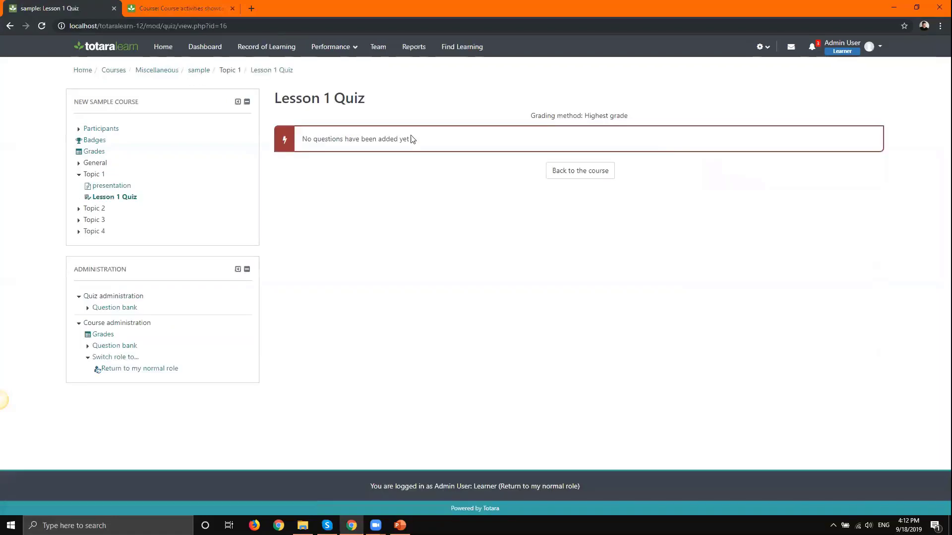
pyautogui.click(566, 177)
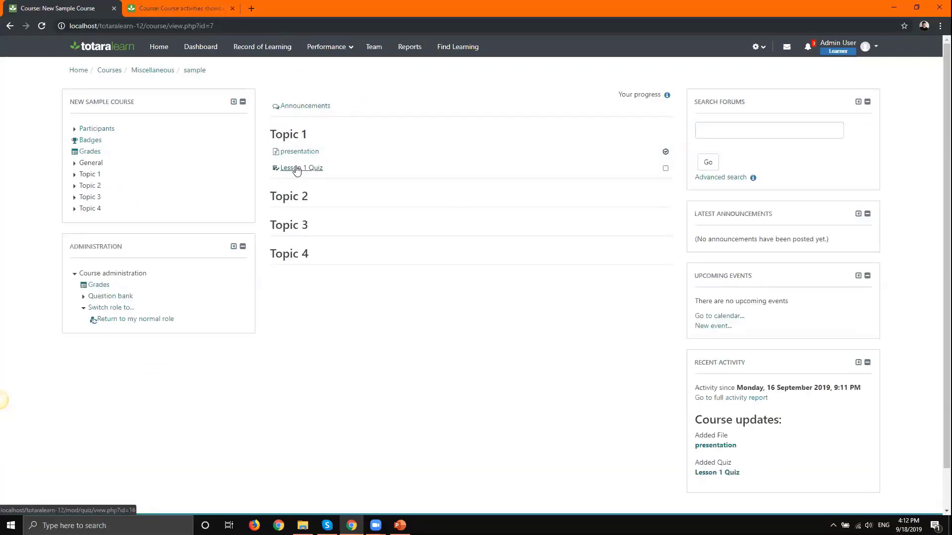
pyautogui.click(134, 321)
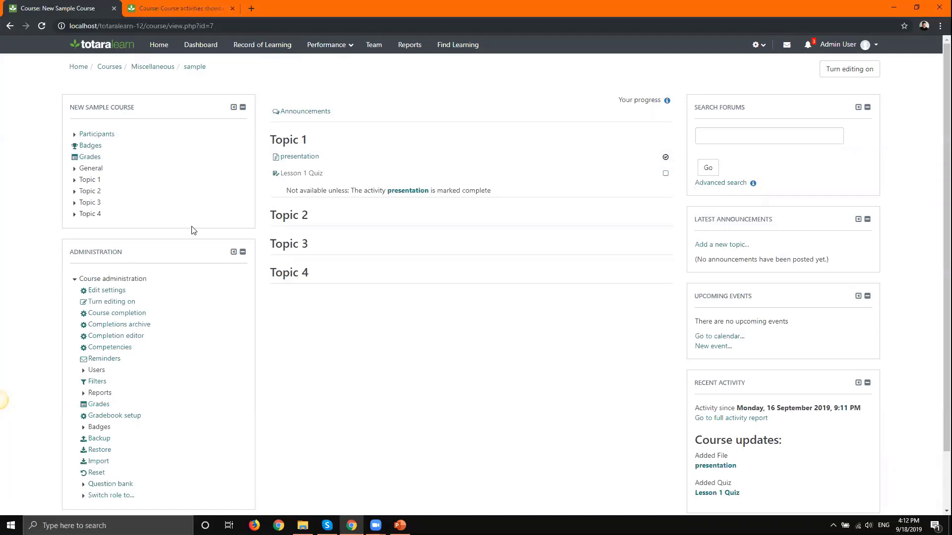
# - With editing on, open Lesson 1 Quiz's settings fully expanded and start adding a restriction
pyautogui.click(850, 68)
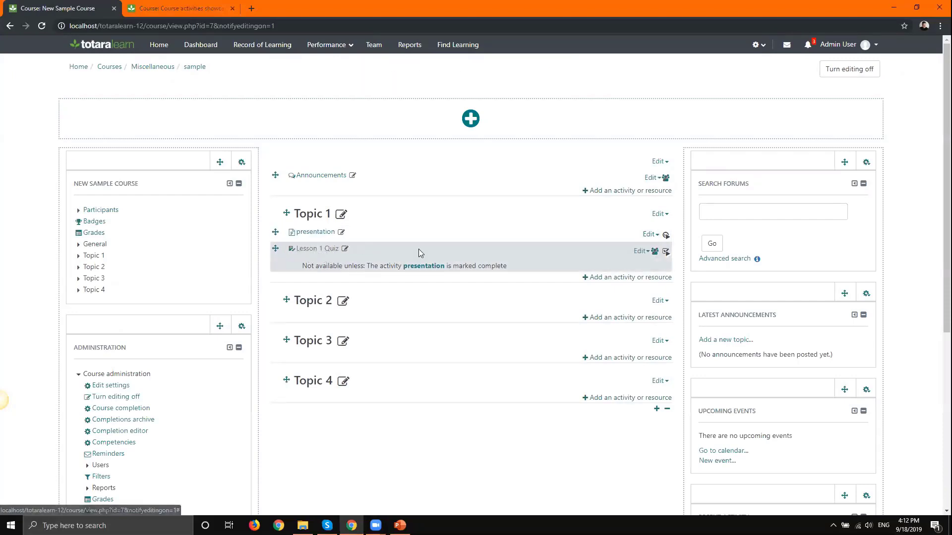
pyautogui.click(640, 251)
pyautogui.click(614, 268)
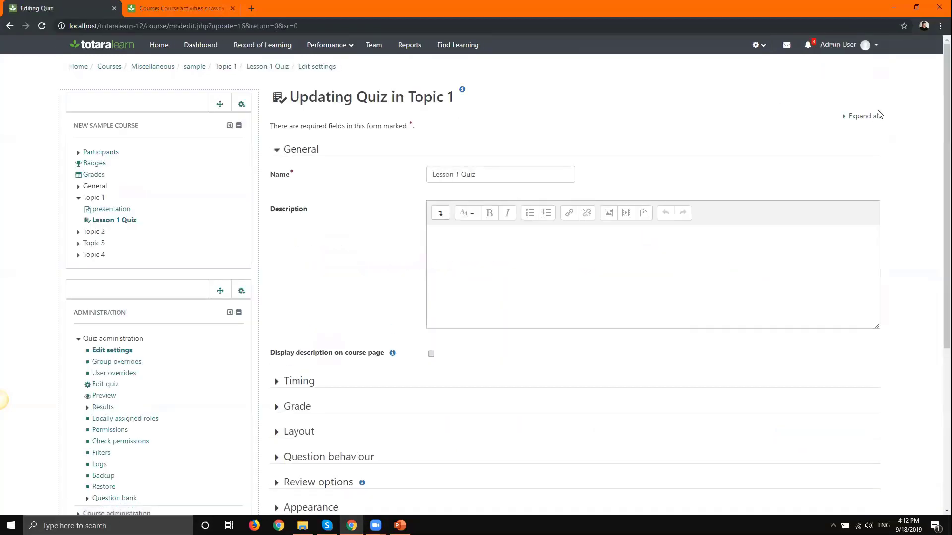
pyautogui.click(873, 116)
pyautogui.moveTo(946, 87); pyautogui.dragTo(937, 437)
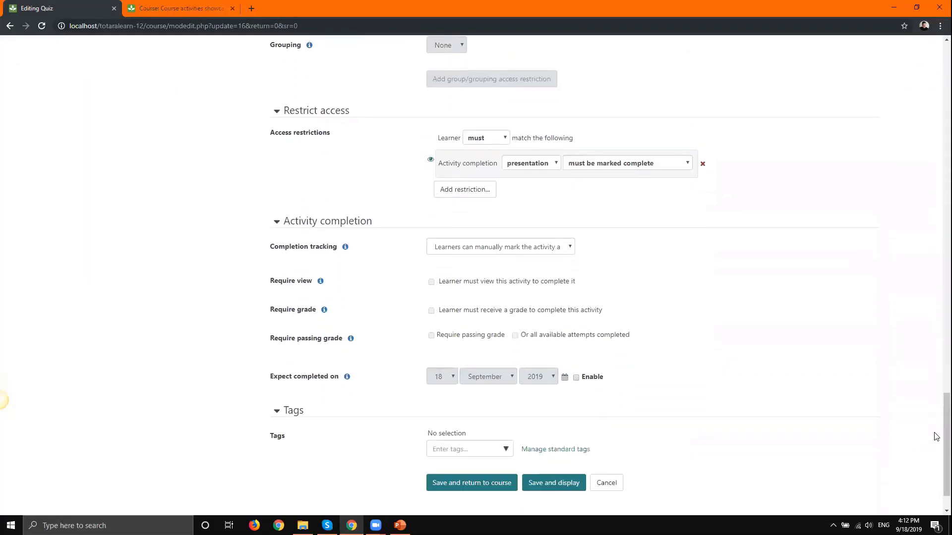
pyautogui.click(463, 190)
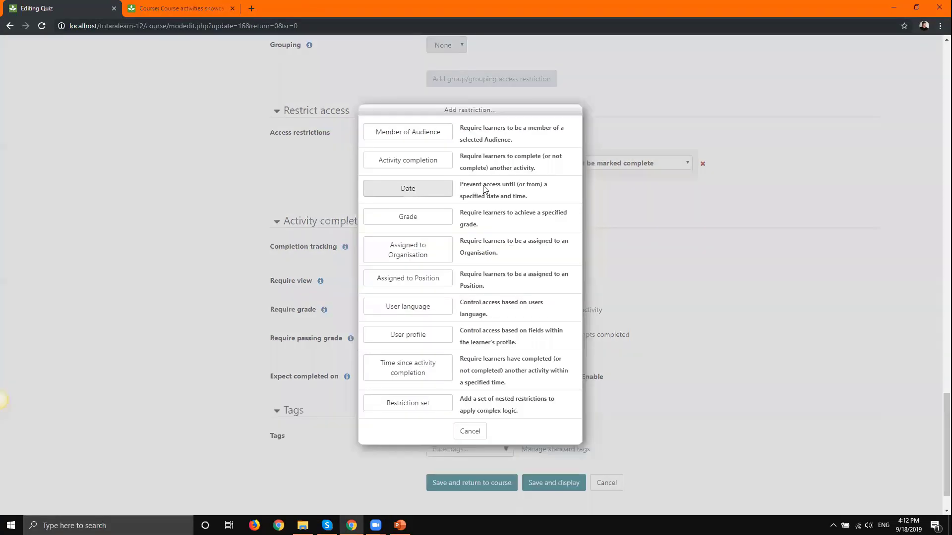
# - Add an Assigned to Organisation restriction for Information Technology
pyautogui.click(377, 256)
pyautogui.click(471, 240)
pyautogui.write('information')
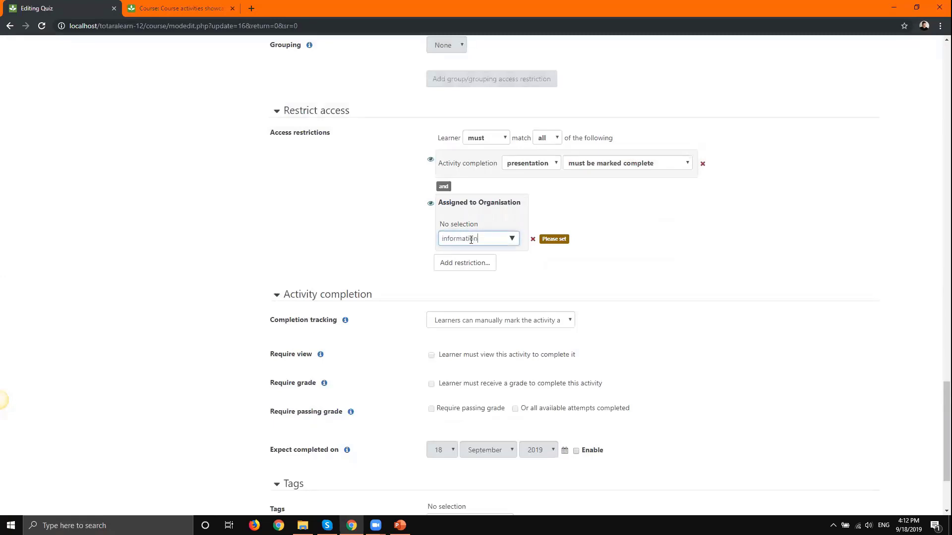
pyautogui.click(479, 254)
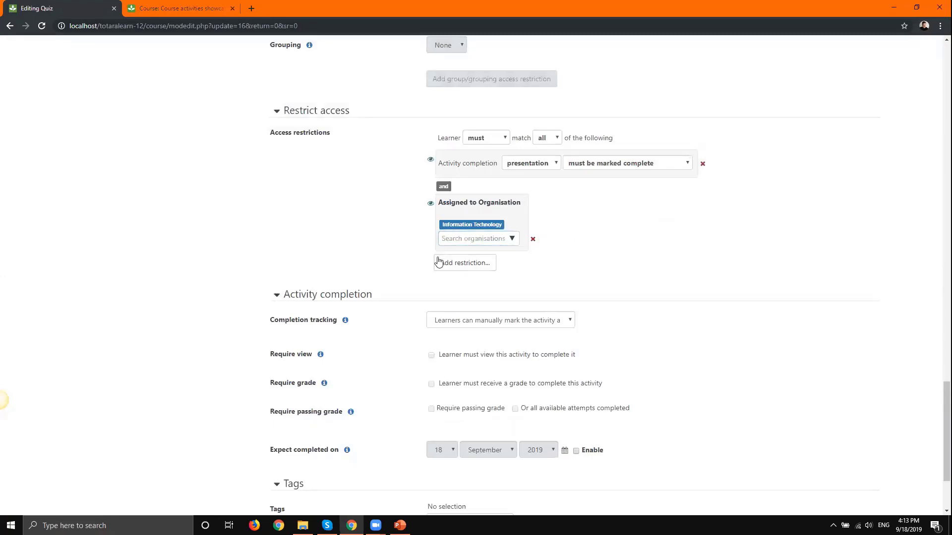
pyautogui.click(454, 267)
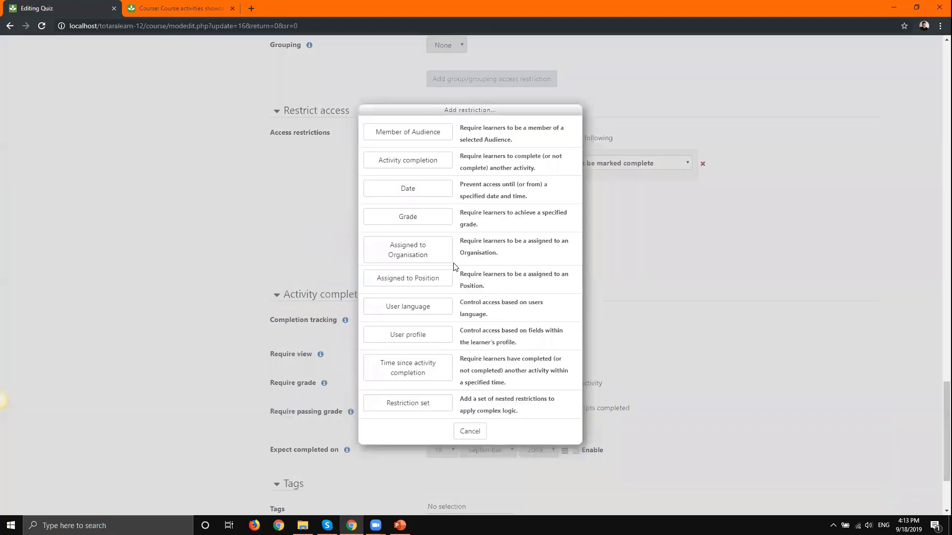
pyautogui.click(470, 432)
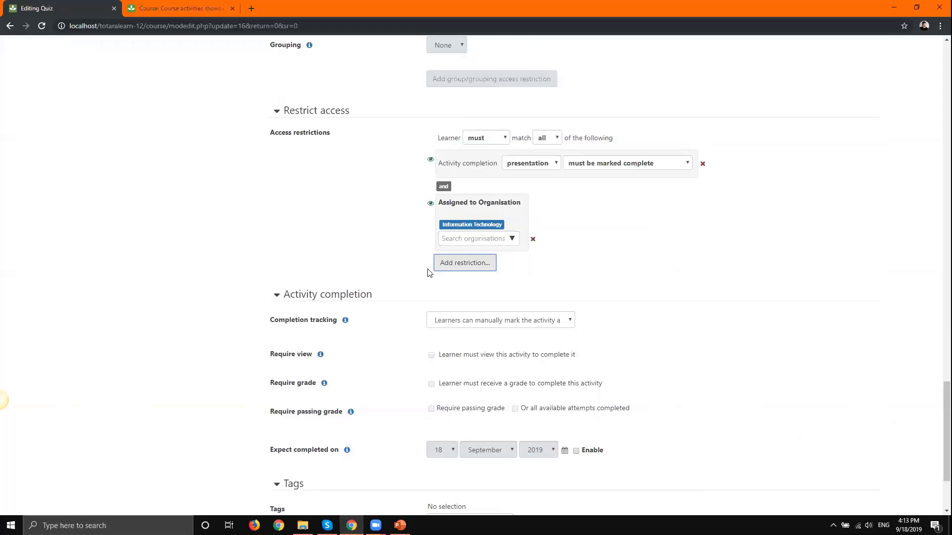
# - Add a User language restriction requiring English (en)
pyautogui.click(465, 266)
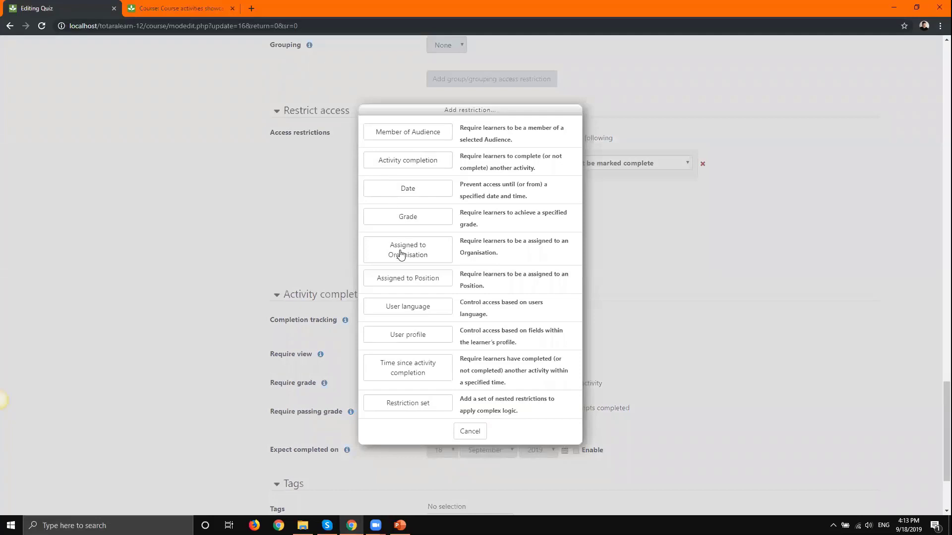
pyautogui.click(401, 309)
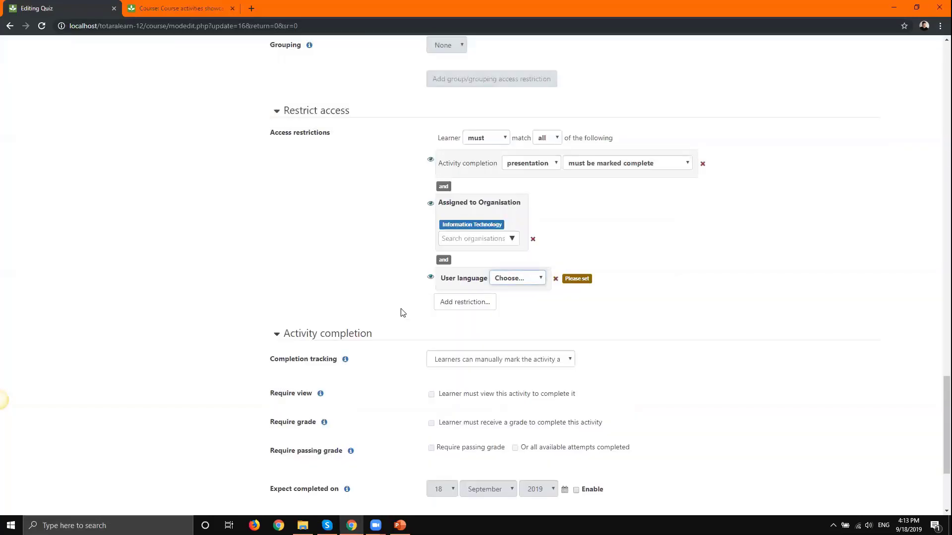
pyautogui.click(509, 279)
pyautogui.click(504, 300)
# - Set the restriction rule to learners 'must not' match 'any' of the conditions
pyautogui.click(486, 138)
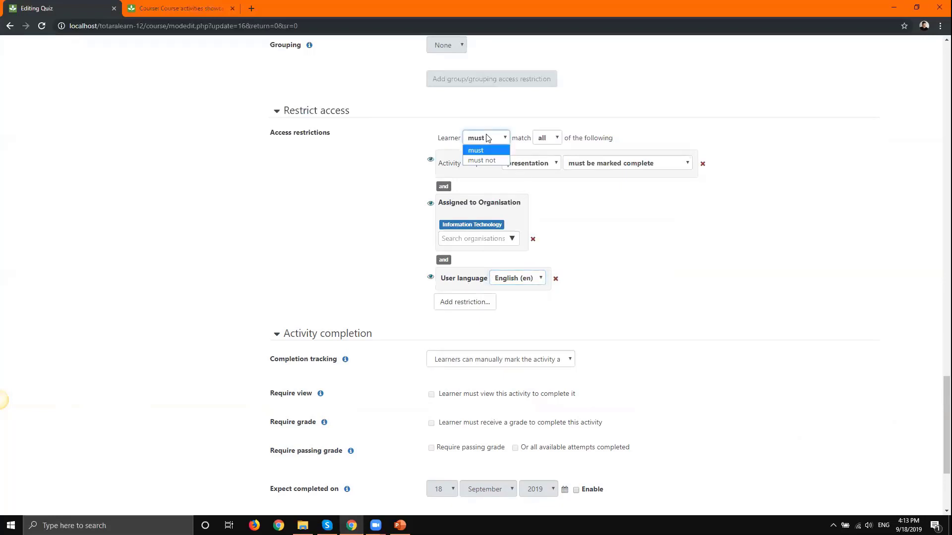
pyautogui.click(486, 160)
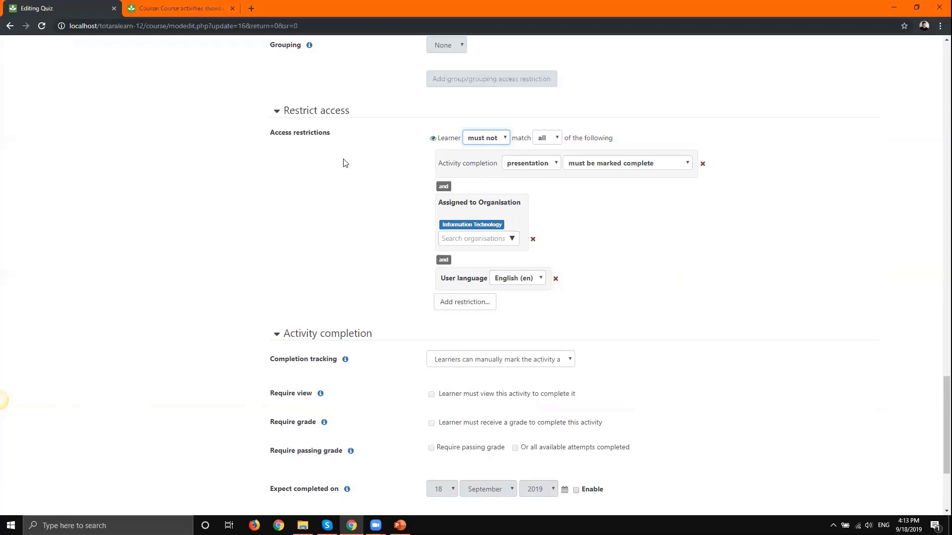
pyautogui.click(552, 141)
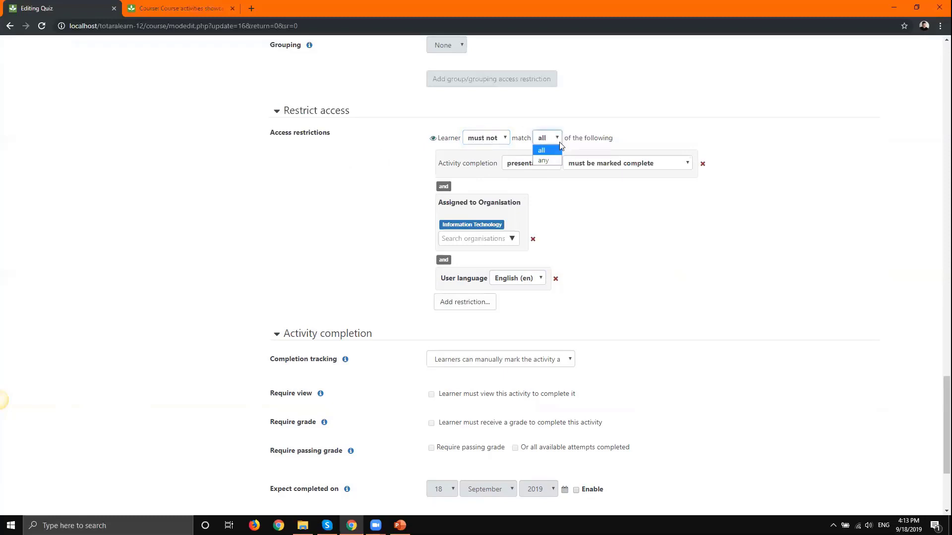
pyautogui.click(545, 162)
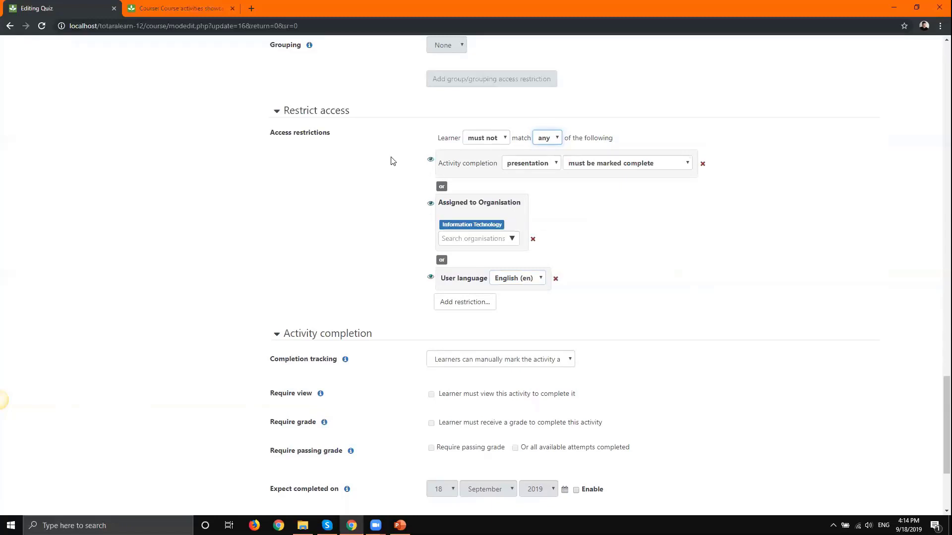
# - Hide the activity completion, organisation and user language conditions from learners
pyautogui.click(429, 163)
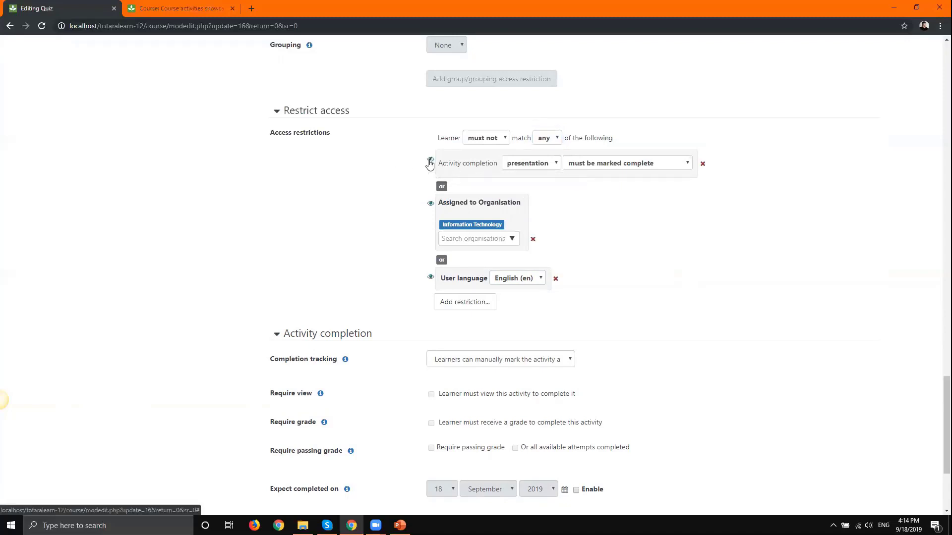
pyautogui.click(430, 204)
pyautogui.click(431, 277)
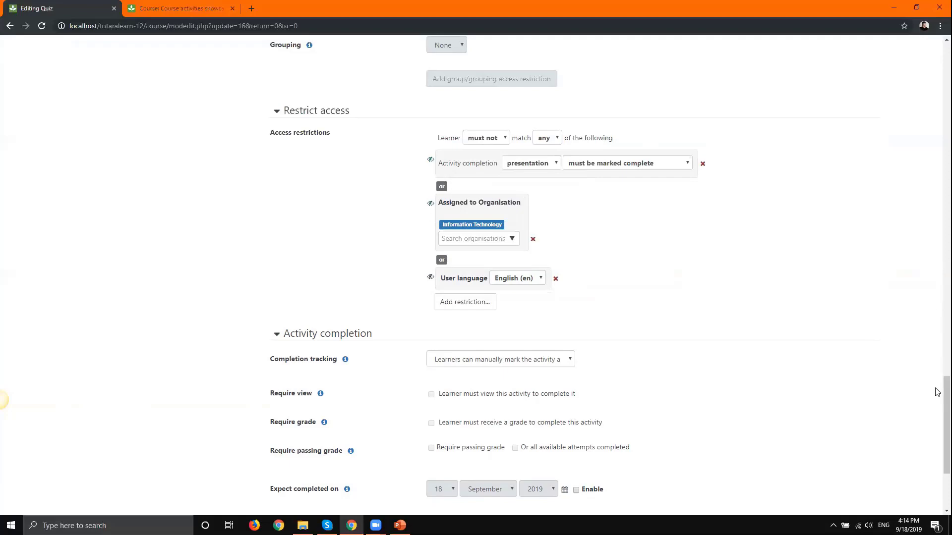
pyautogui.moveTo(946, 382); pyautogui.dragTo(946, 415)
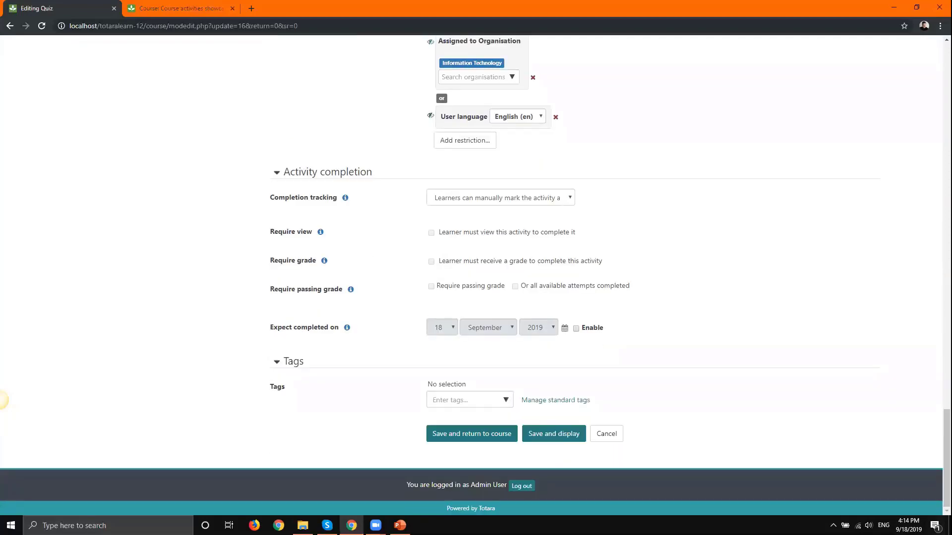
# - Save the quiz settings and switch the course view to the Learner role
pyautogui.click(502, 435)
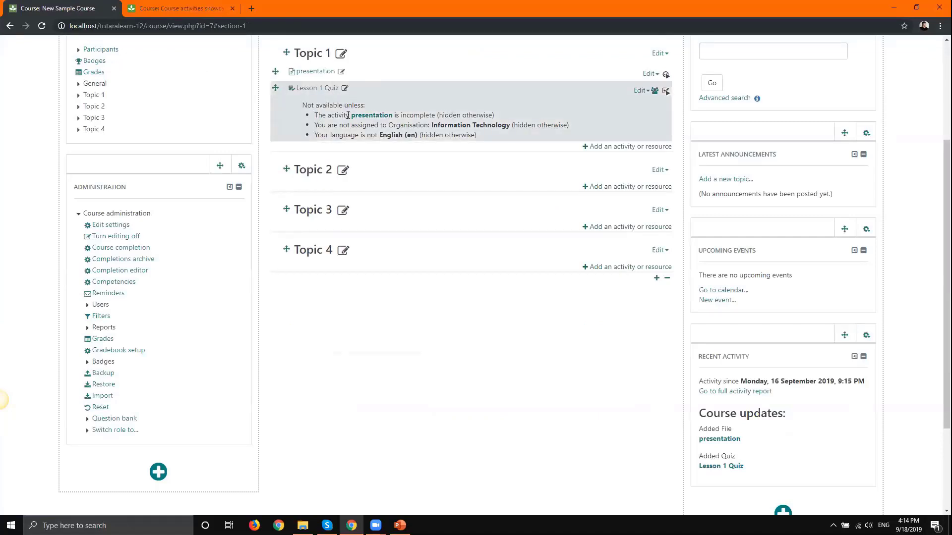
pyautogui.click(126, 430)
pyautogui.click(132, 454)
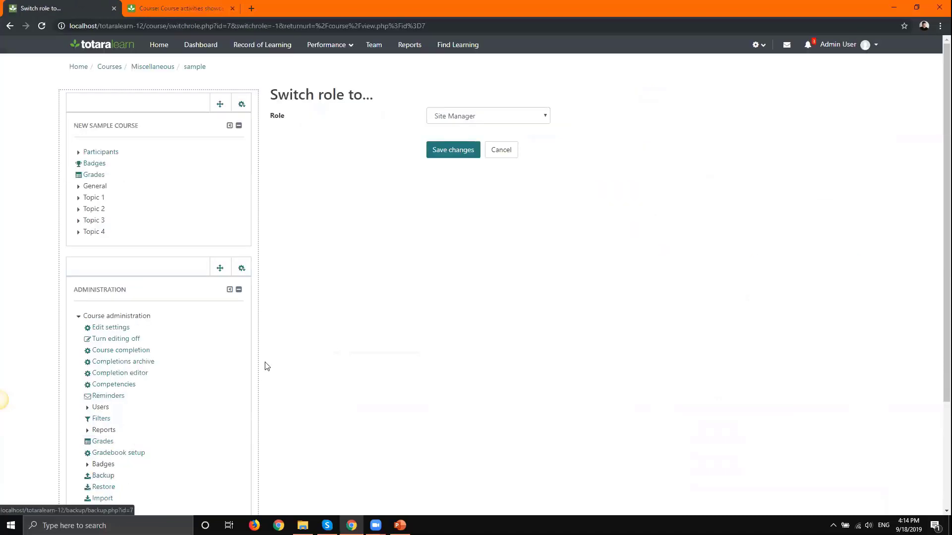
pyautogui.click(482, 115)
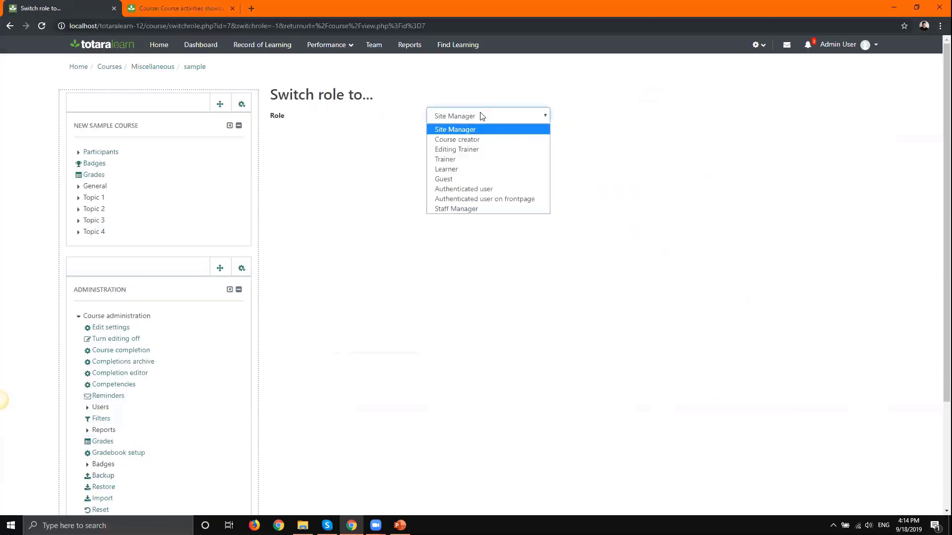
pyautogui.click(464, 177)
pyautogui.click(455, 151)
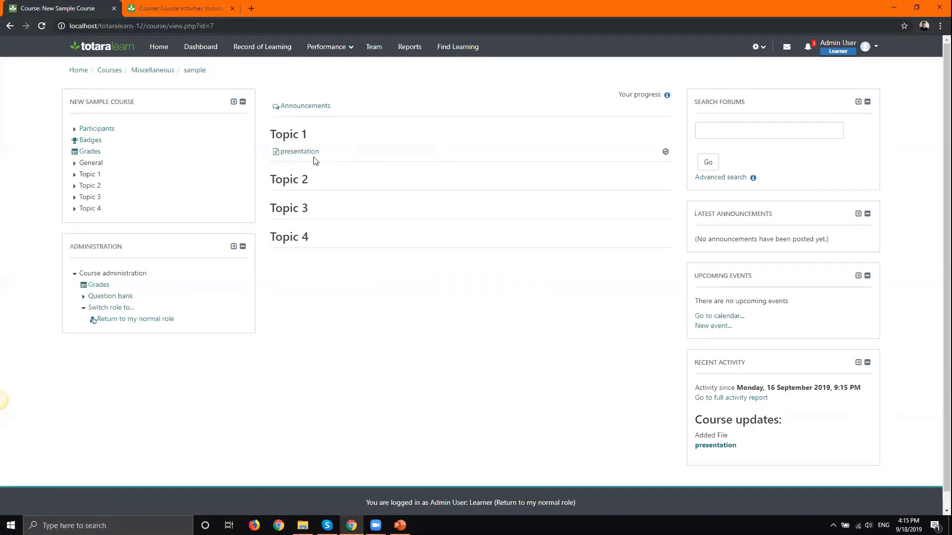
# - Return to the normal role, turn editing on, and open Add an activity or resource for Topic 2
pyautogui.click(141, 322)
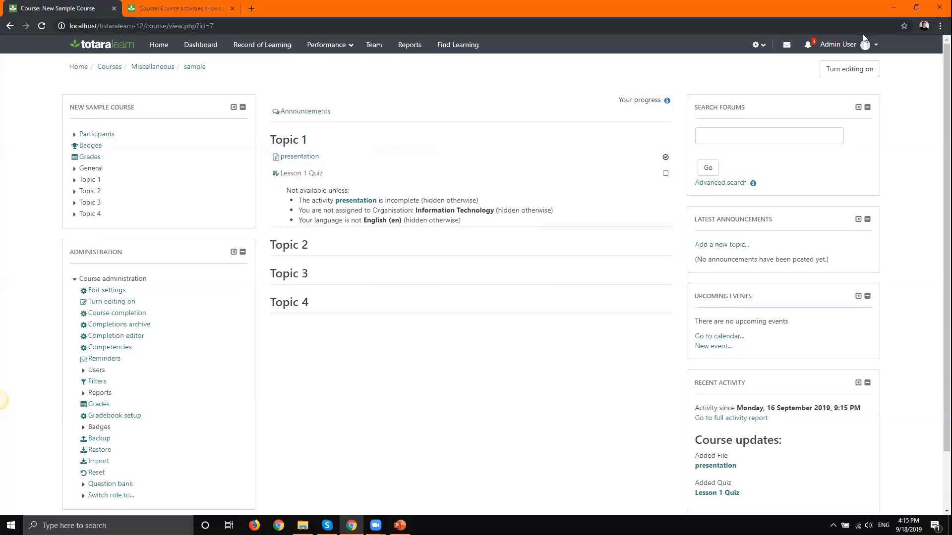
pyautogui.click(862, 69)
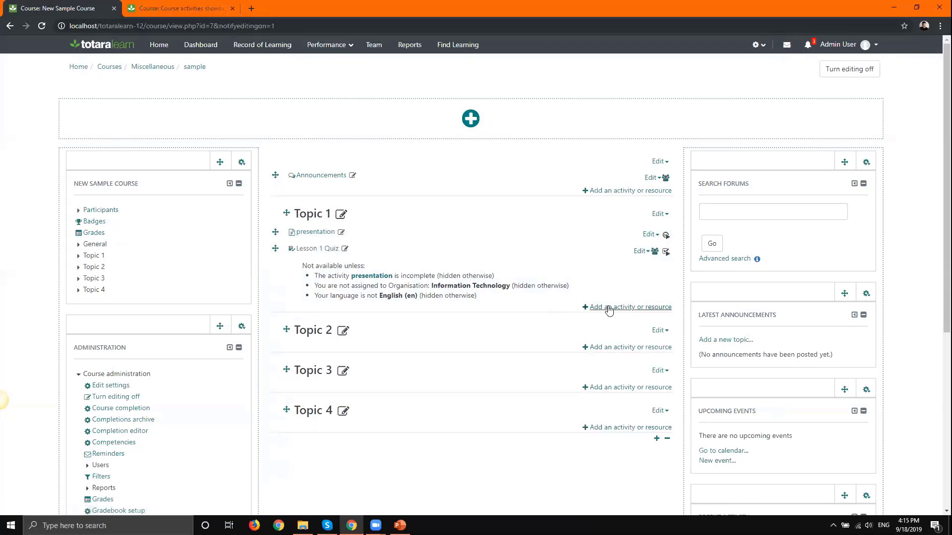
pyautogui.click(611, 348)
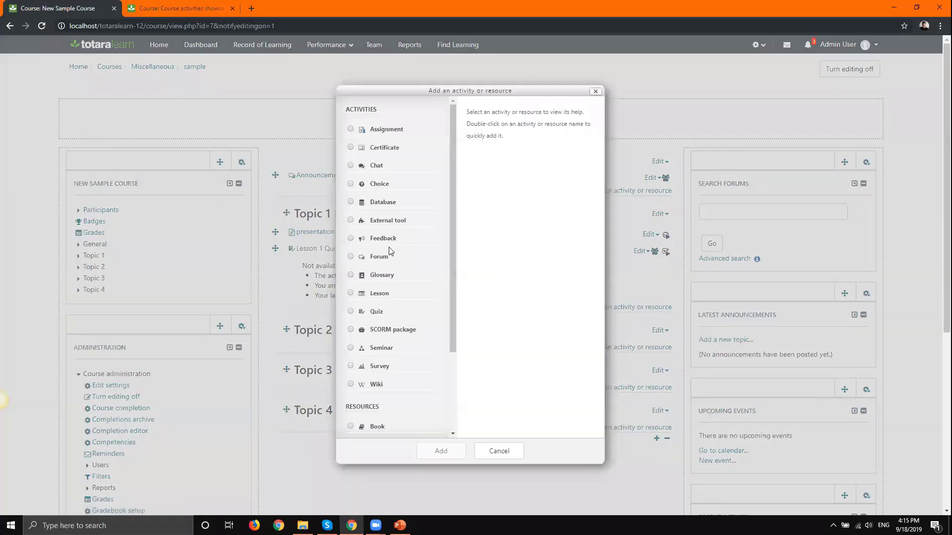
# - Create a new Certificate activity named 'Certificate'
pyautogui.click(383, 148)
pyautogui.click(429, 455)
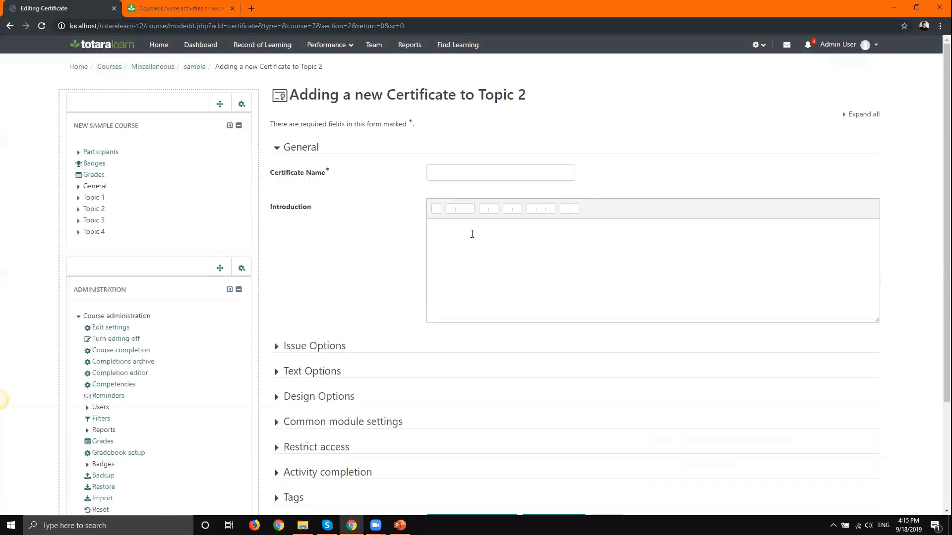
pyautogui.click(440, 171)
pyautogui.write('Certifi')
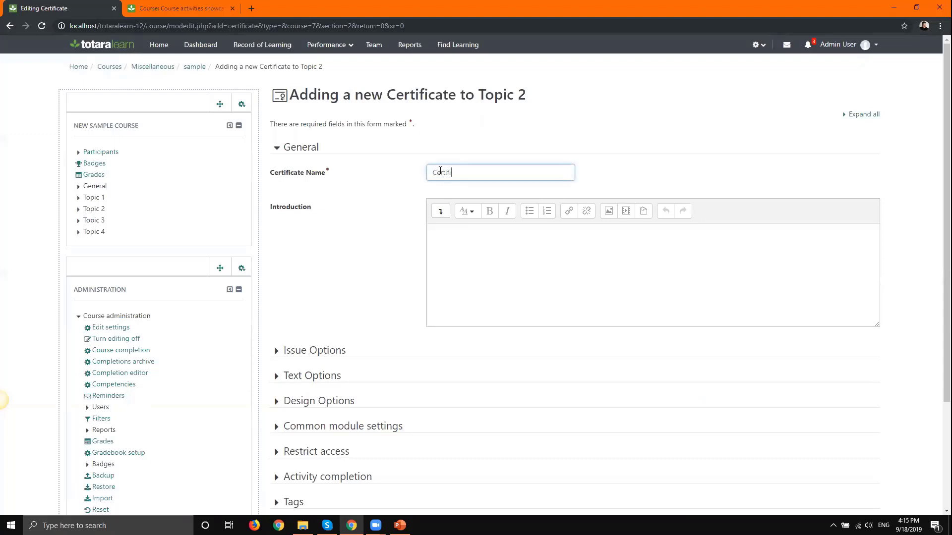
pyautogui.write('catite')
pyautogui.press('BackSpace')
pyautogui.write('te')
# - Add a Grade restriction requiring Course total of at least 90%, then save and return to course
pyautogui.moveTo(938, 232); pyautogui.dragTo(939, 382)
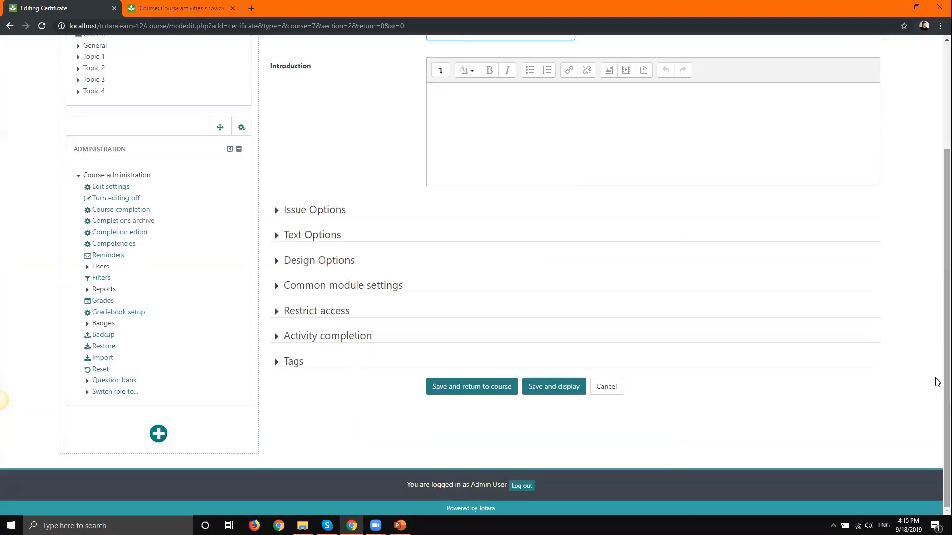
pyautogui.click(297, 314)
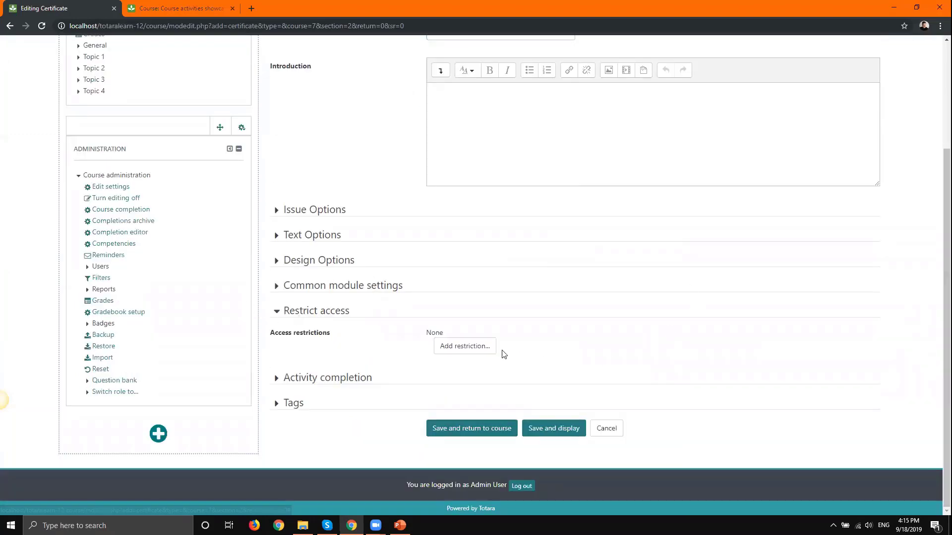
pyautogui.click(468, 348)
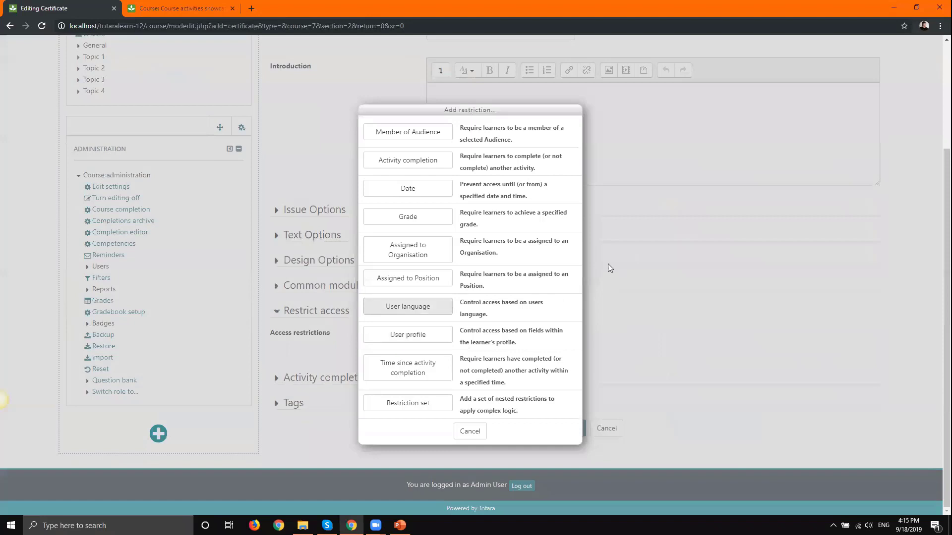
pyautogui.click(392, 222)
pyautogui.click(493, 362)
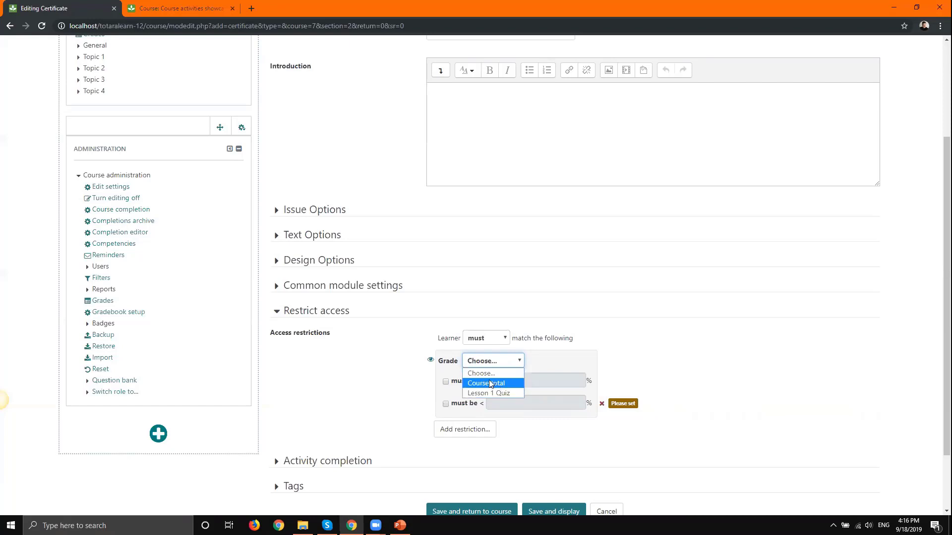
pyautogui.click(489, 382)
pyautogui.click(446, 382)
pyautogui.click(561, 374)
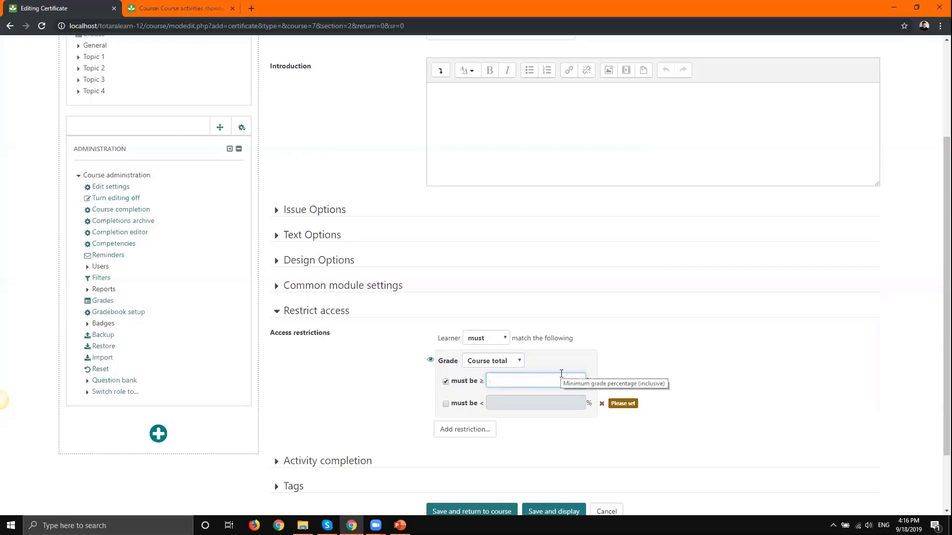
pyautogui.write('90')
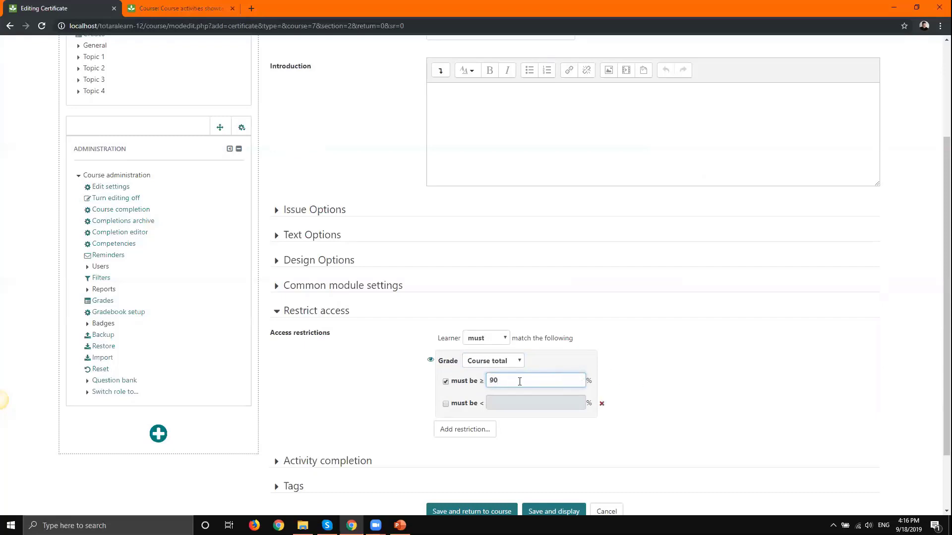
pyautogui.scroll(-2, 937, 400)
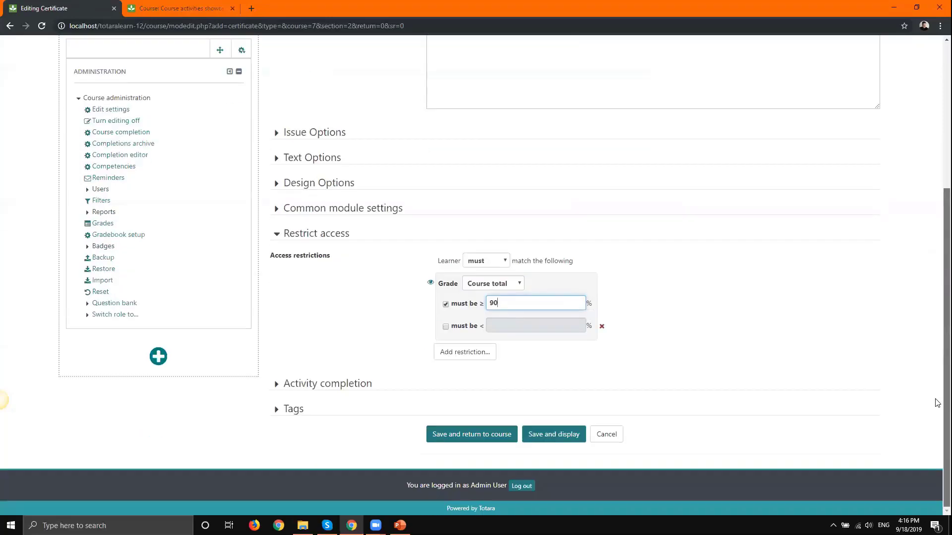
pyautogui.click(461, 438)
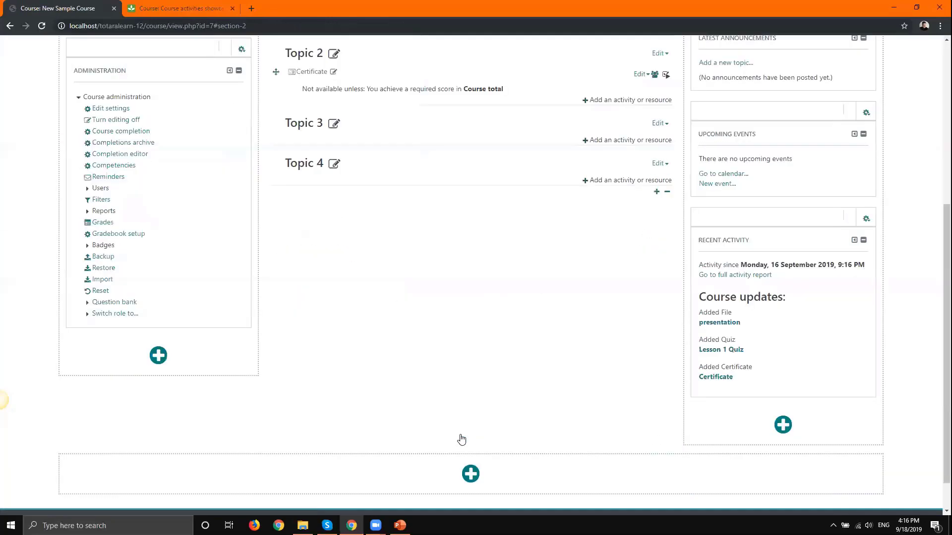
# - Scroll to the top of the course page and open Topic 2's edit options
pyautogui.scroll(1, 349, 98)
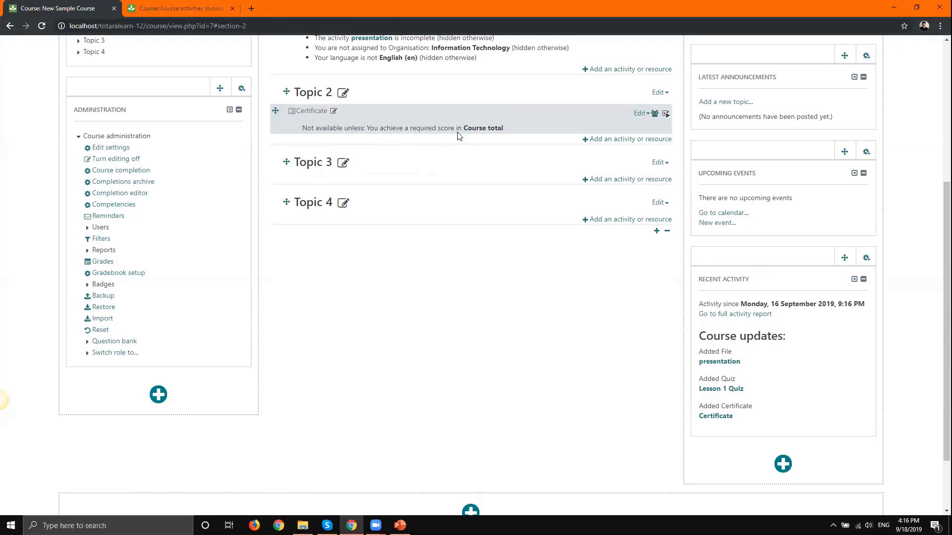
pyautogui.scroll(5, 304, 120)
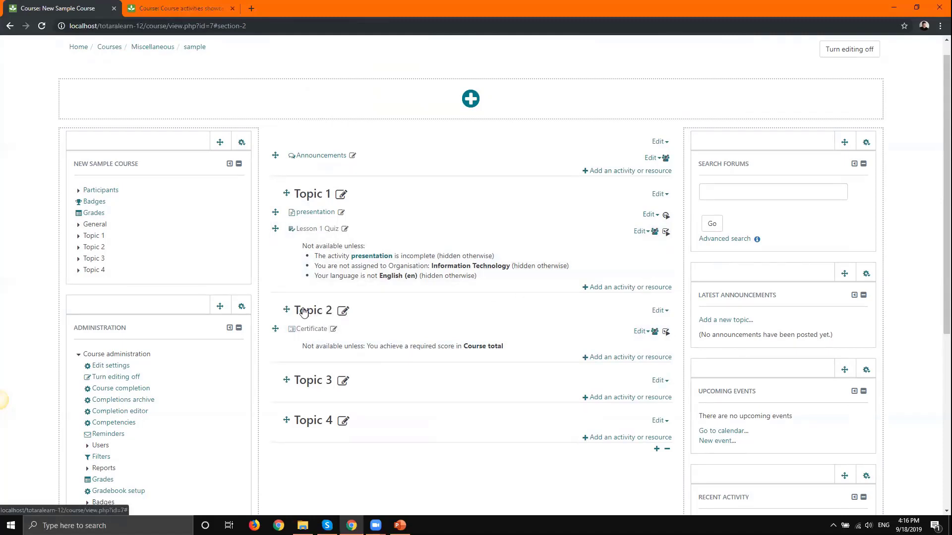
pyautogui.click(661, 312)
# - Edit Topic 2, expand all its settings and start adding an access restriction
pyautogui.click(639, 331)
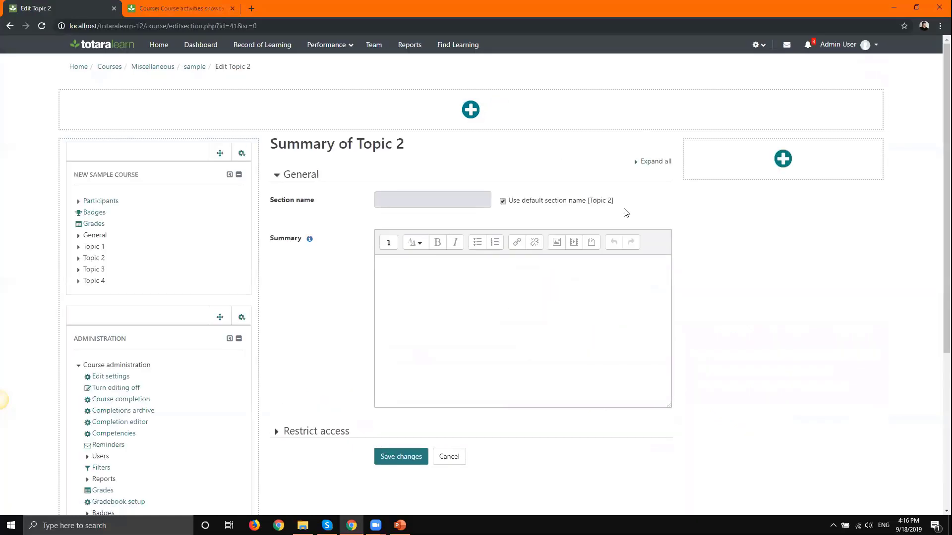
pyautogui.click(308, 429)
pyautogui.scroll(-1, 307, 432)
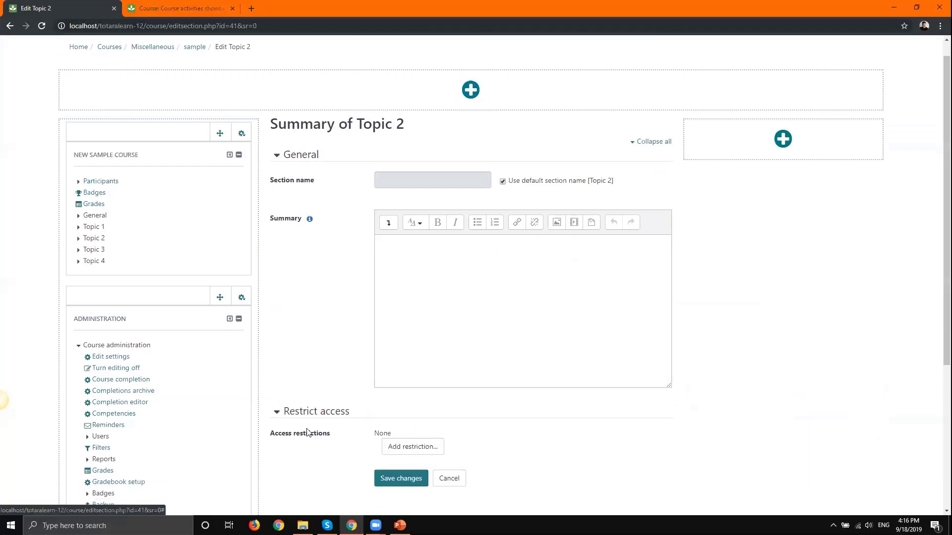
pyautogui.scroll(-1, 307, 432)
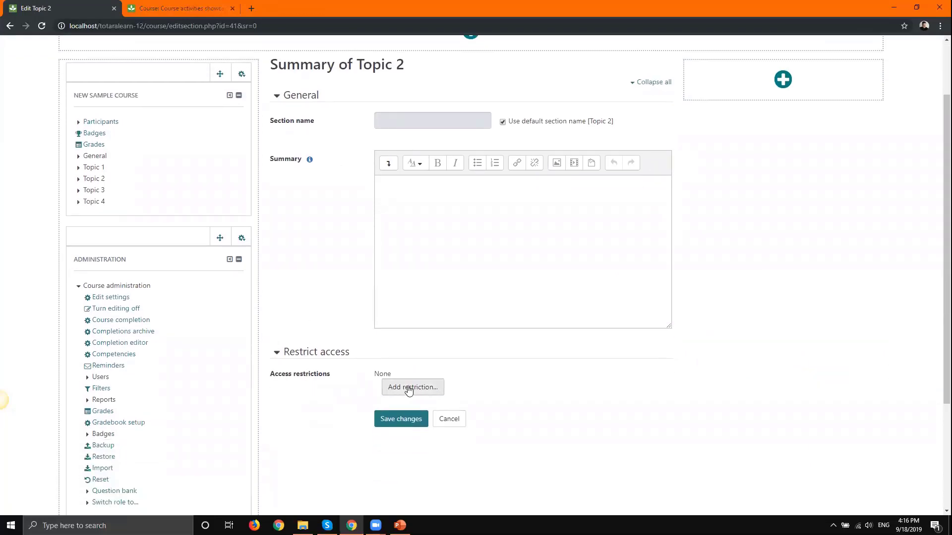
pyautogui.click(409, 392)
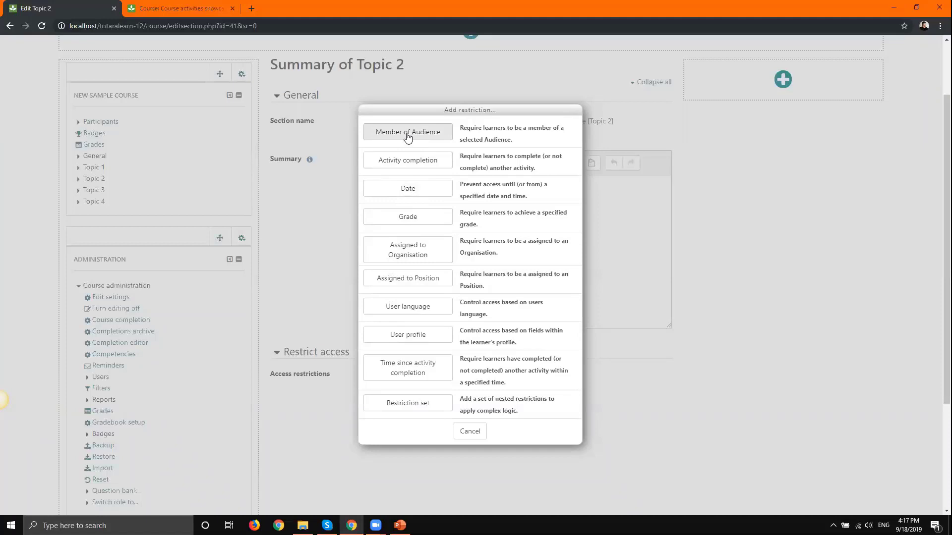
# - Add a User profile restriction where Email address contains 'totaralearning.co.uk', then save Topic 2
pyautogui.click(421, 339)
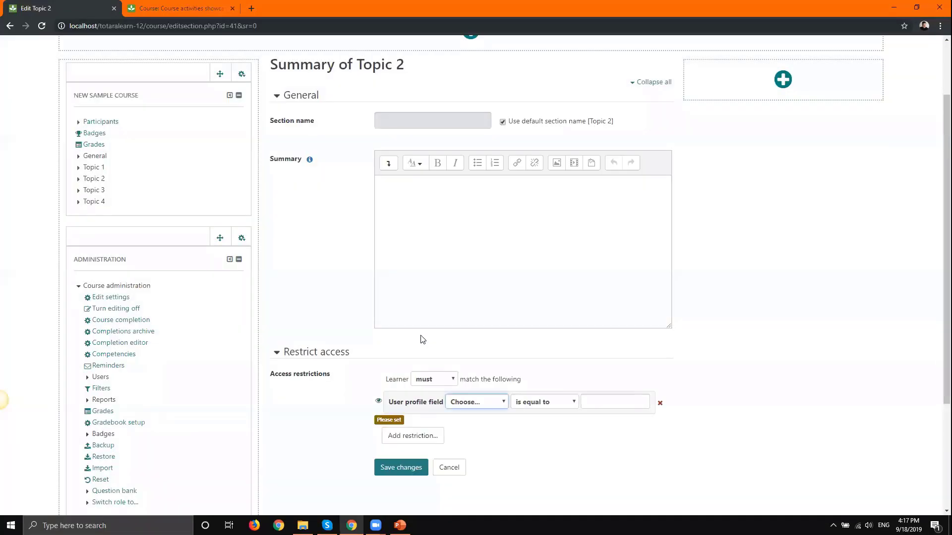
pyautogui.click(482, 407)
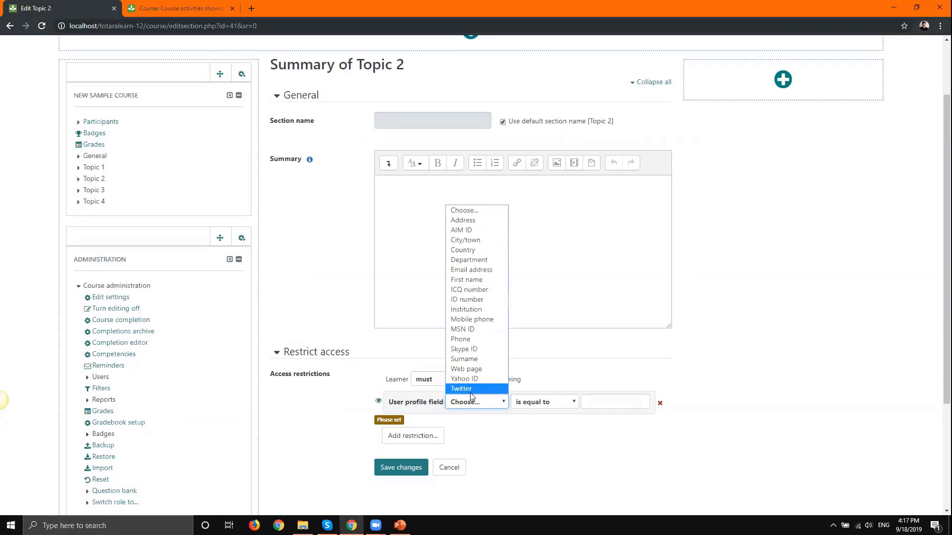
pyautogui.click(477, 270)
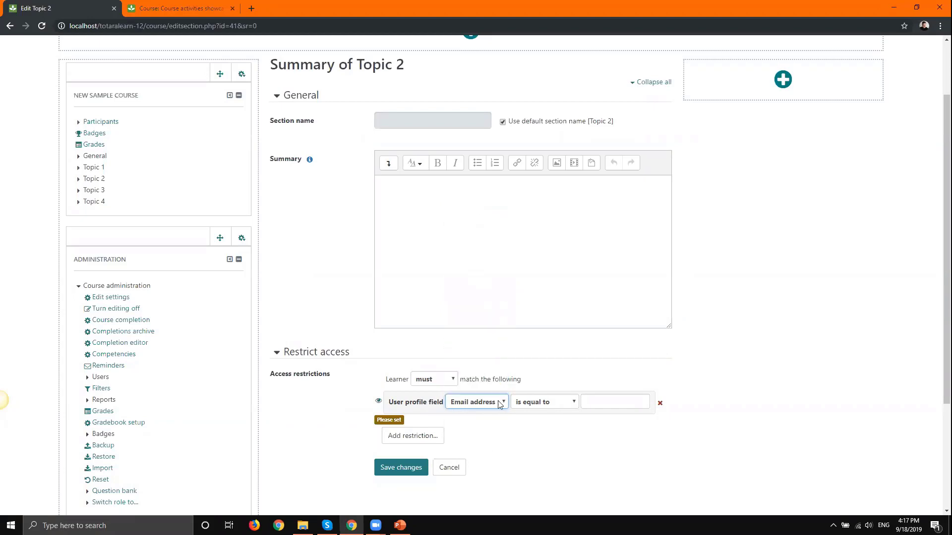
pyautogui.click(596, 402)
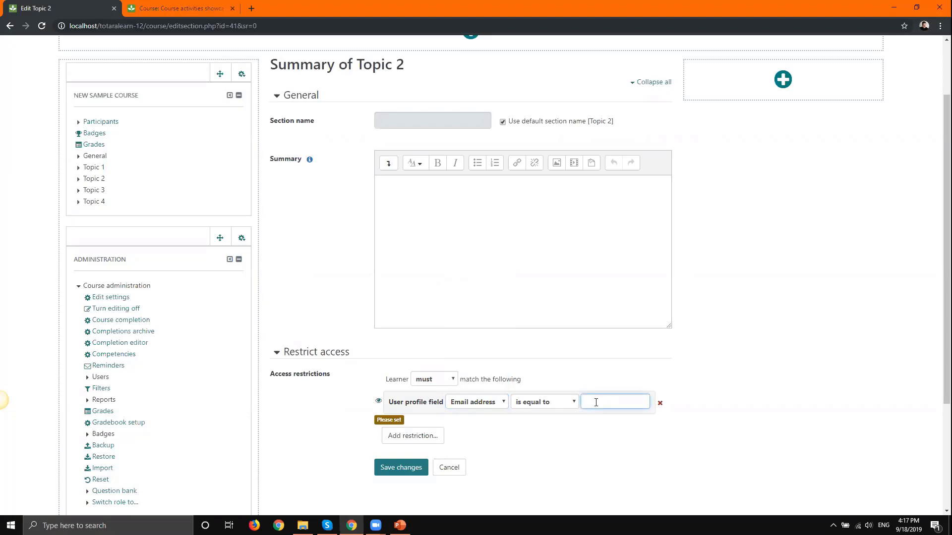
pyautogui.write('totaralearning.co.uk')
pyautogui.click(540, 403)
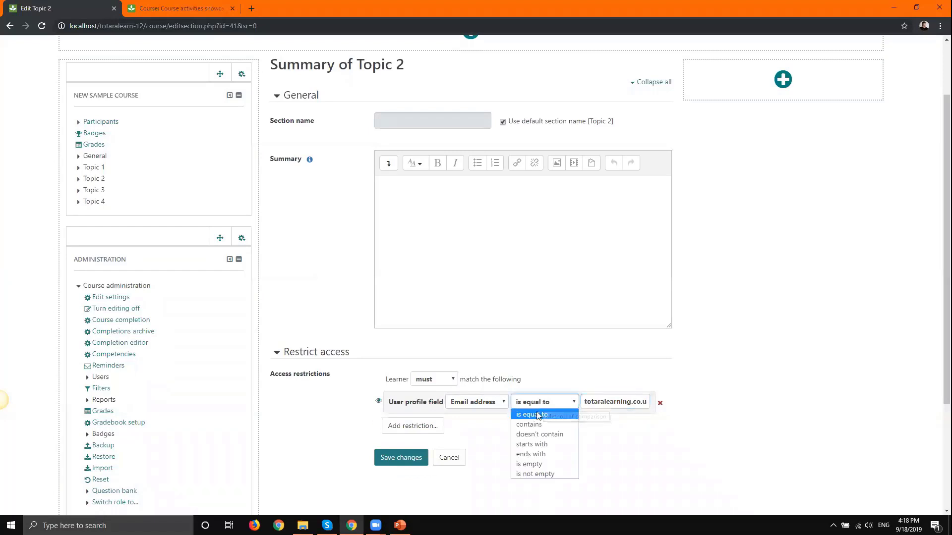
pyautogui.click(535, 423)
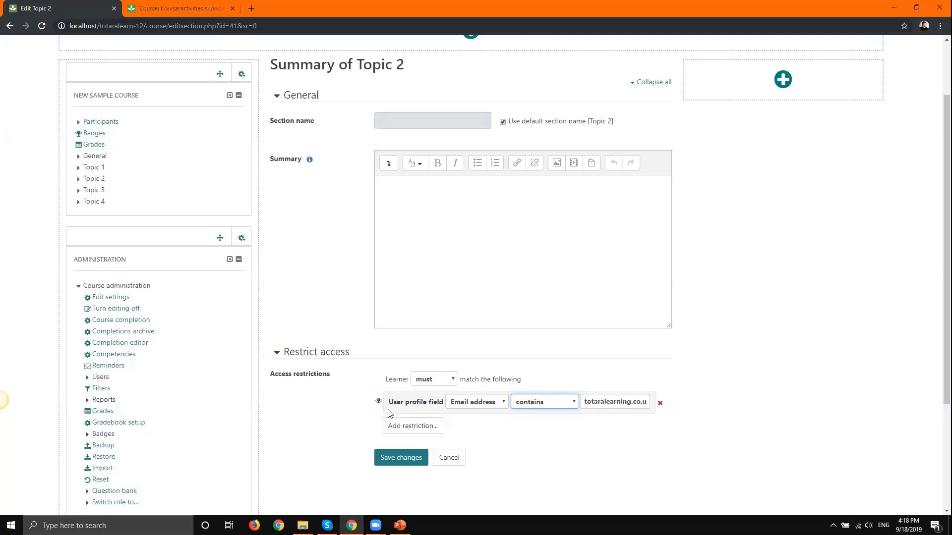
pyautogui.click(404, 458)
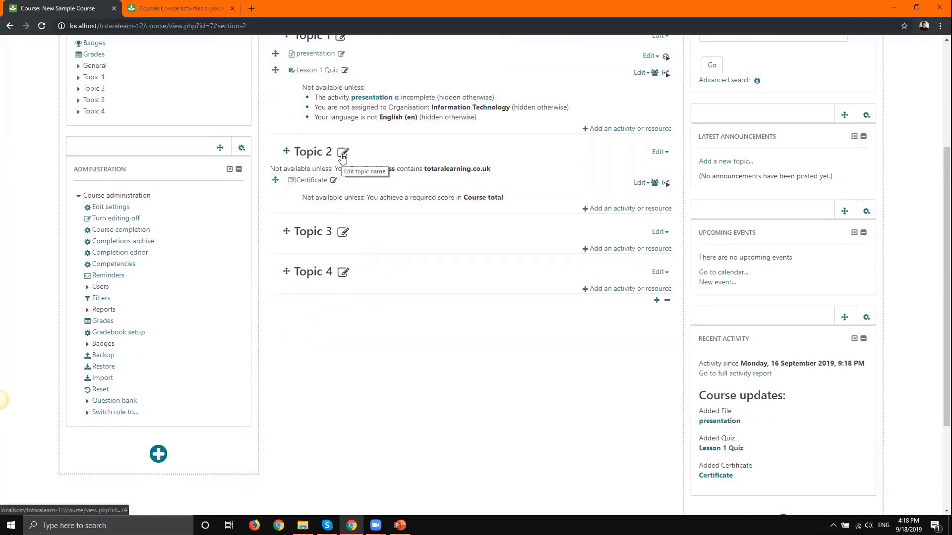
# - Open Edit settings for the Certificate activity in Topic 2
pyautogui.scroll(4, 355, 350)
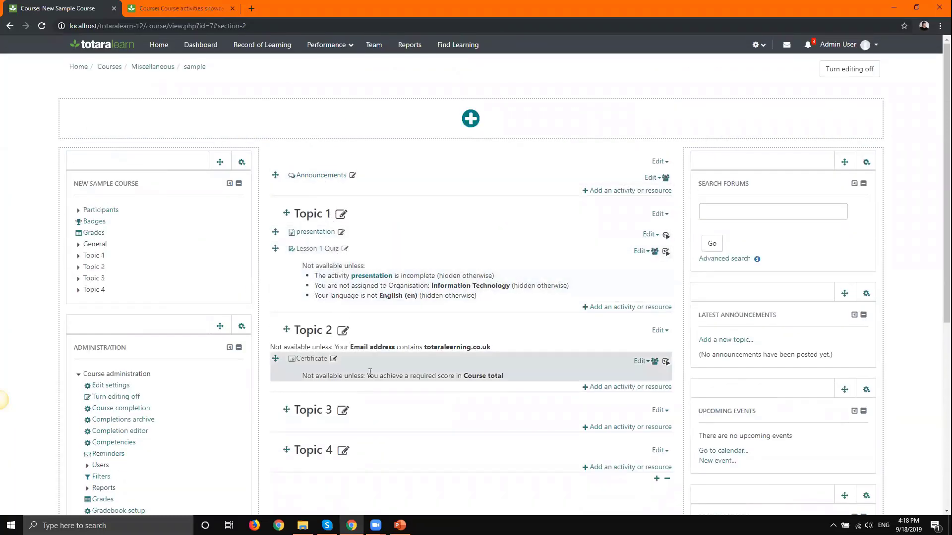
pyautogui.click(640, 361)
pyautogui.click(616, 379)
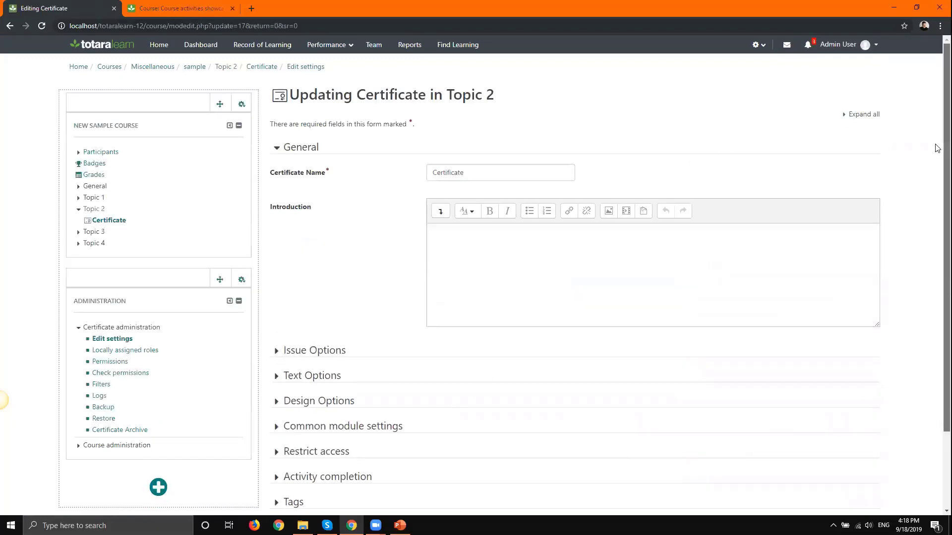
# - Add a 'Time since activity completion' condition of 1 Days beside the 90% grade restriction
pyautogui.scroll(-2, 937, 144)
pyautogui.click(303, 361)
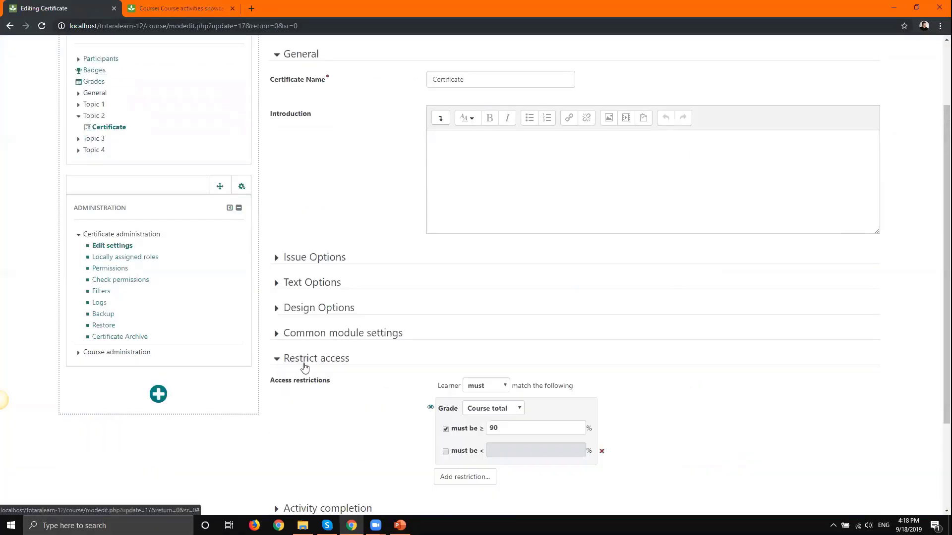
pyautogui.scroll(-1, 305, 367)
pyautogui.scroll(-2, 304, 367)
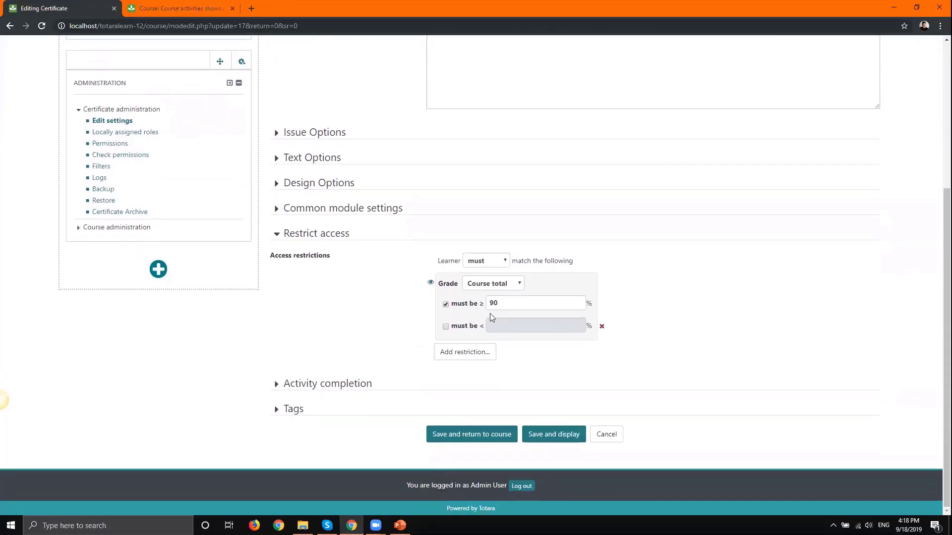
pyautogui.click(439, 350)
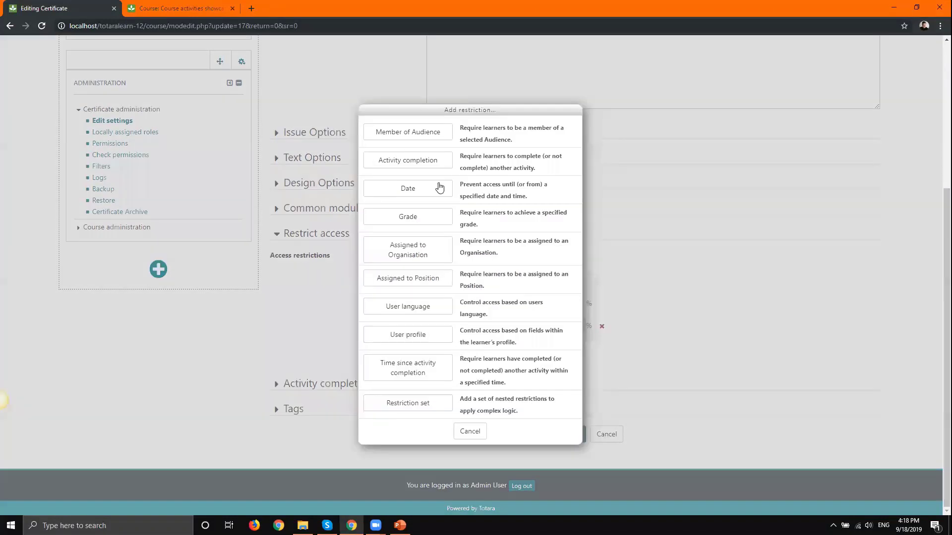
pyautogui.click(400, 371)
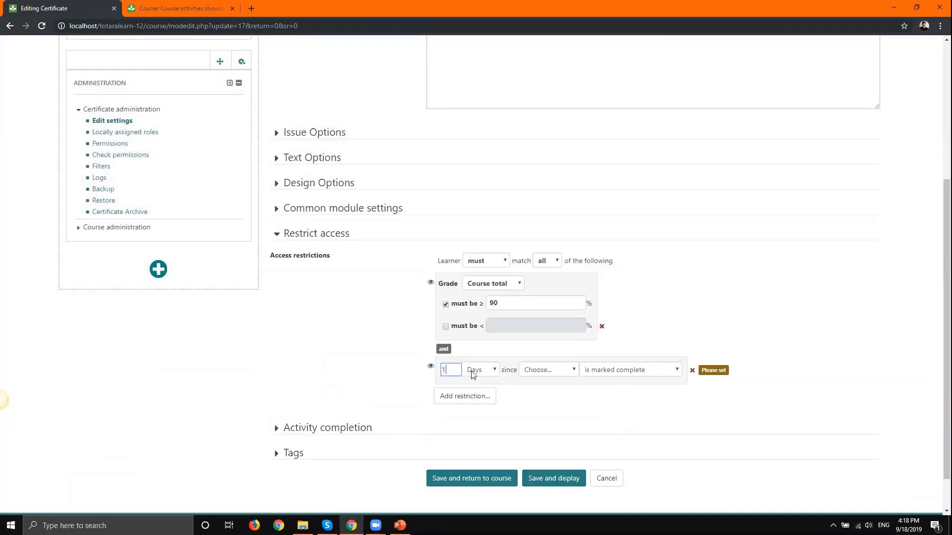
pyautogui.click(606, 371)
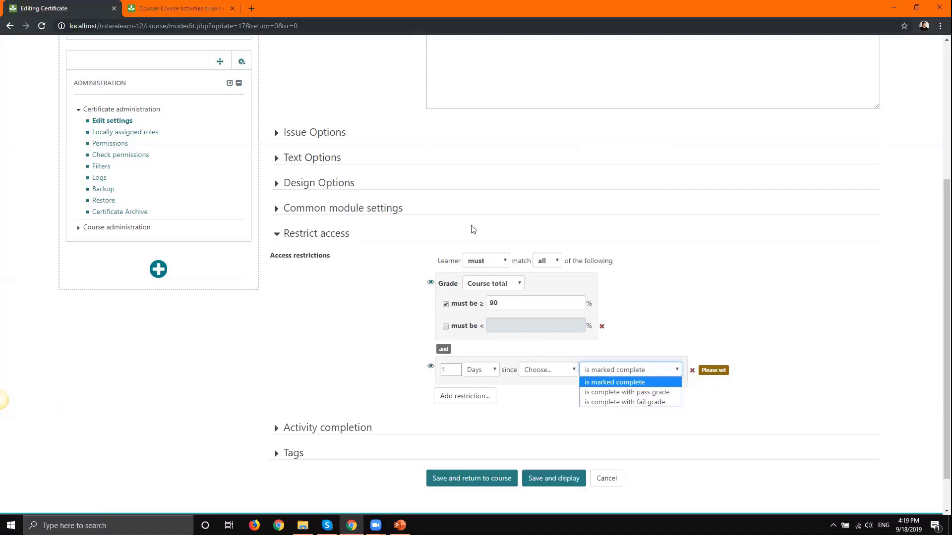
# - Add an empty nested restriction set under the Certificate's conditions, cancelling its restriction chooser
pyautogui.click(471, 398)
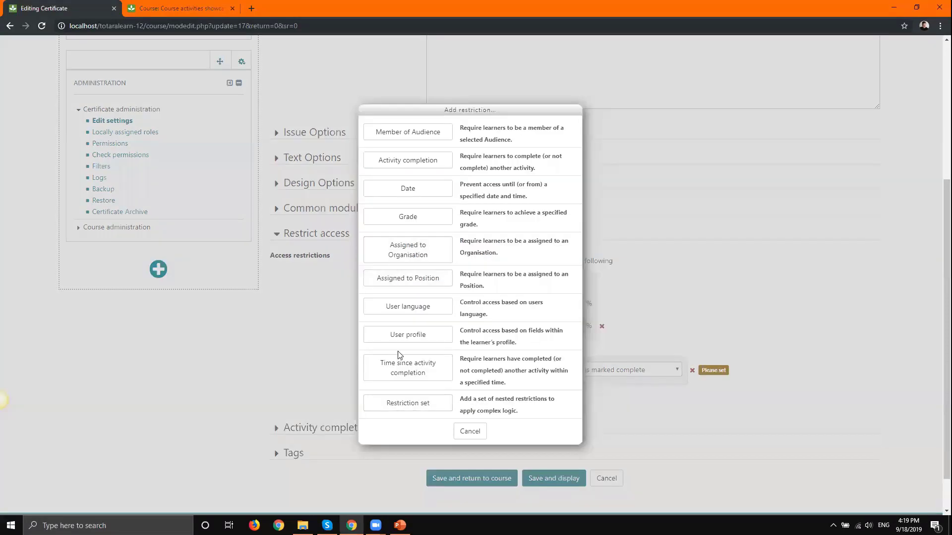
pyautogui.click(385, 406)
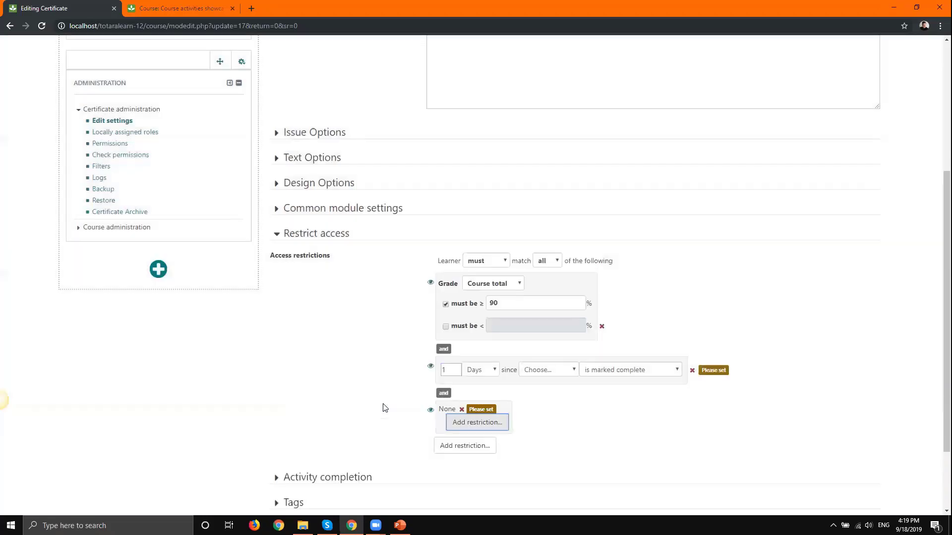
pyautogui.click(477, 422)
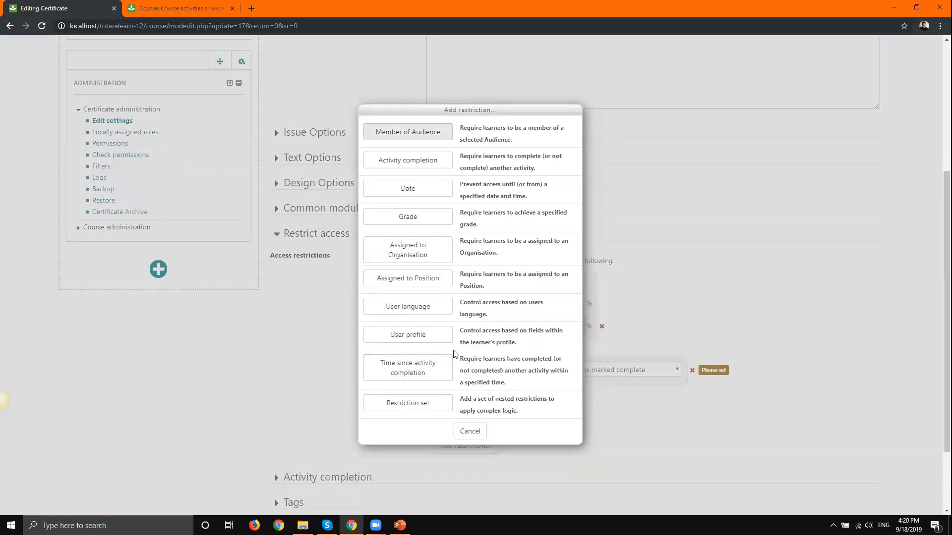
pyautogui.click(431, 403)
pyautogui.click(481, 449)
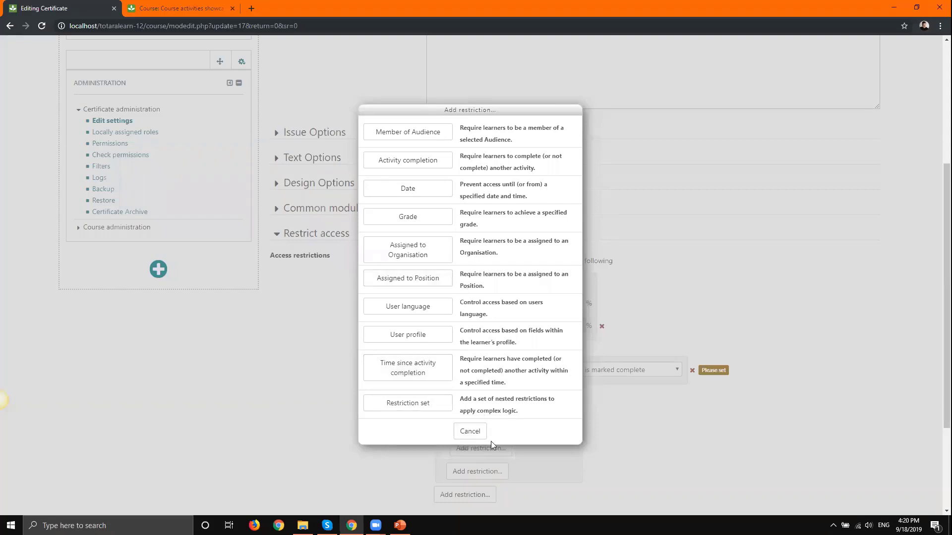
pyautogui.click(465, 436)
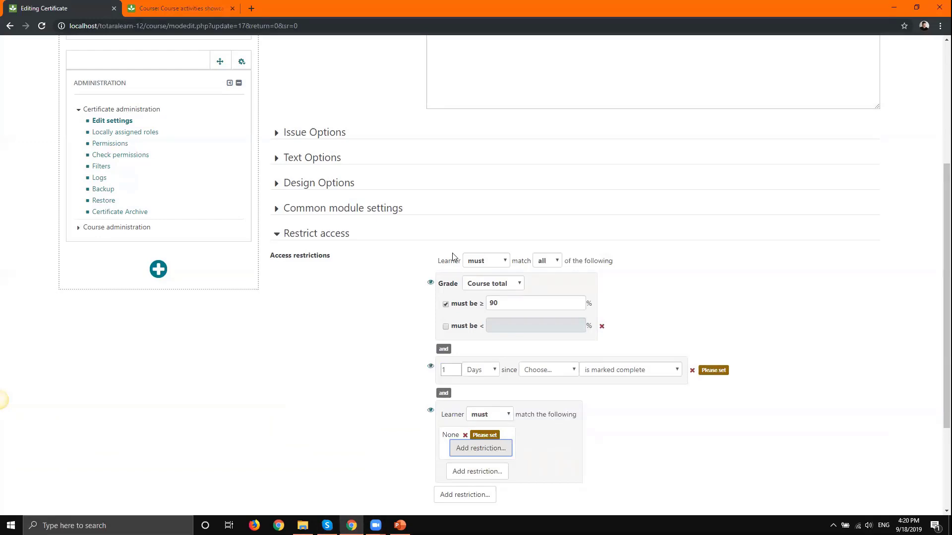
pyautogui.hotkey('alt', 'Tab')
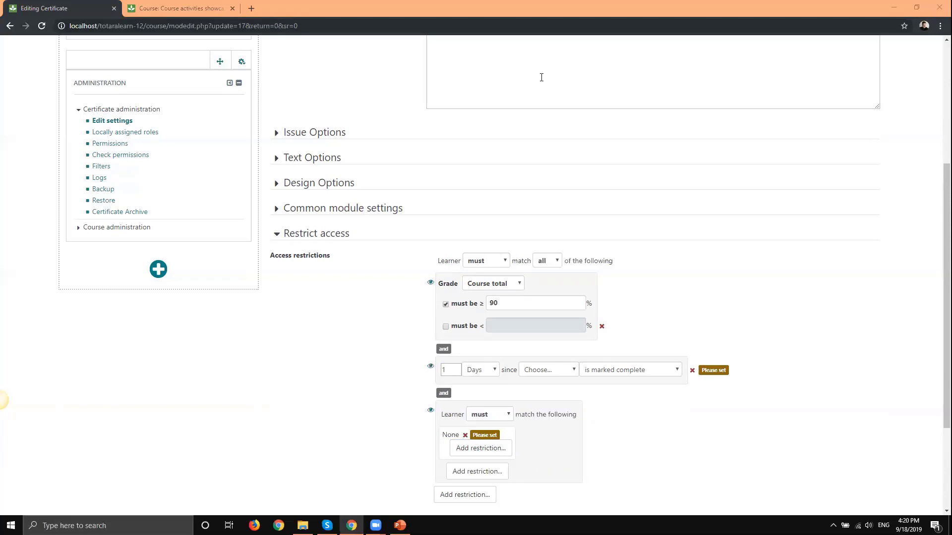
pyautogui.moveTo(336, 256); pyautogui.dragTo(266, 251)
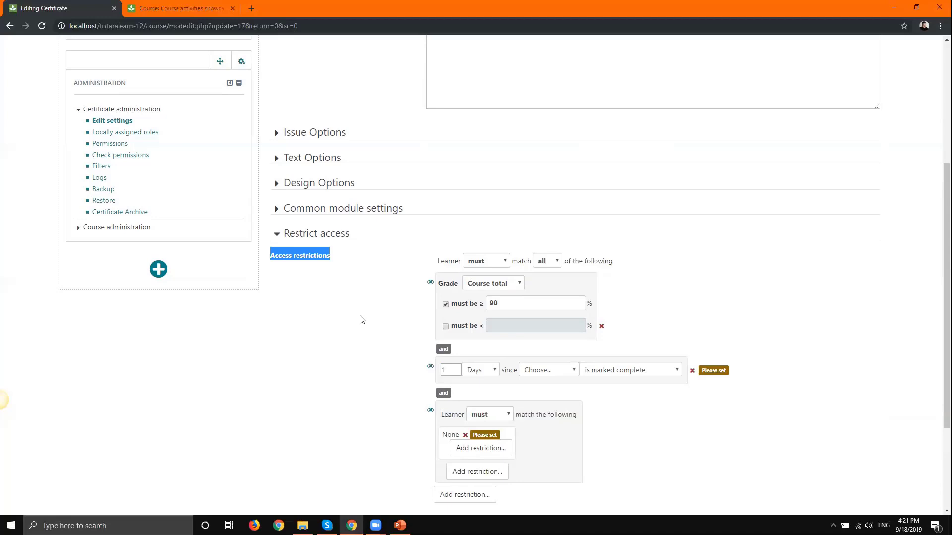
pyautogui.click(380, 273)
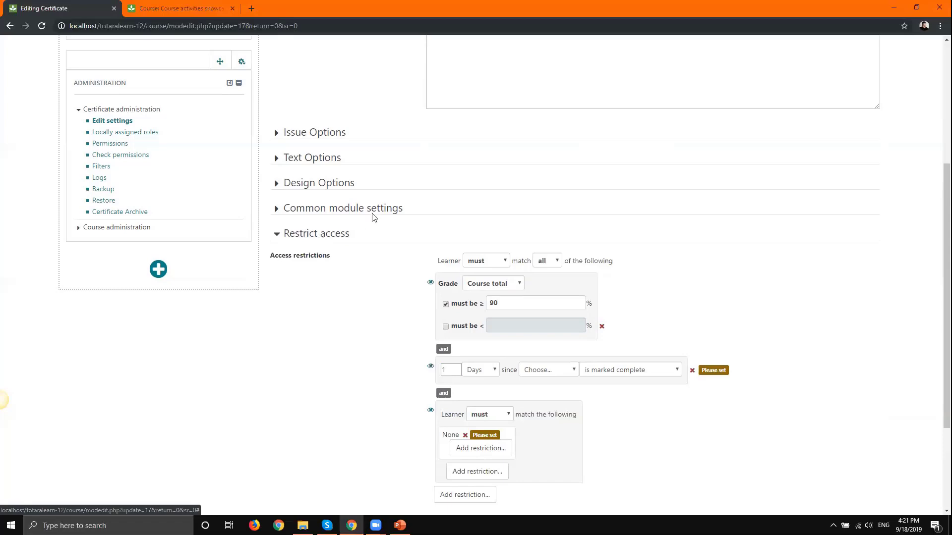
pyautogui.scroll(3, 262, 328)
pyautogui.scroll(2, 276, 372)
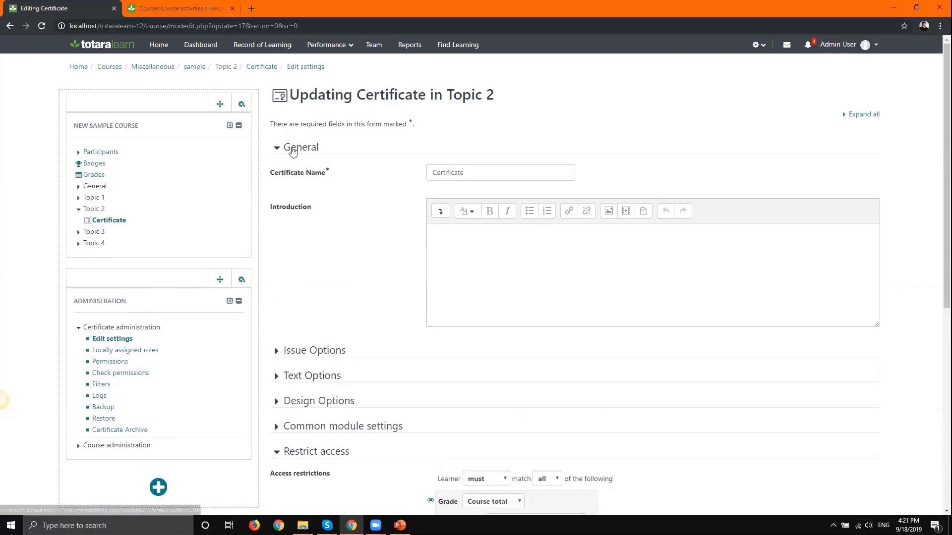
# - Go via the sample course to the front page, opening and cancelling the activity chooser
pyautogui.click(196, 66)
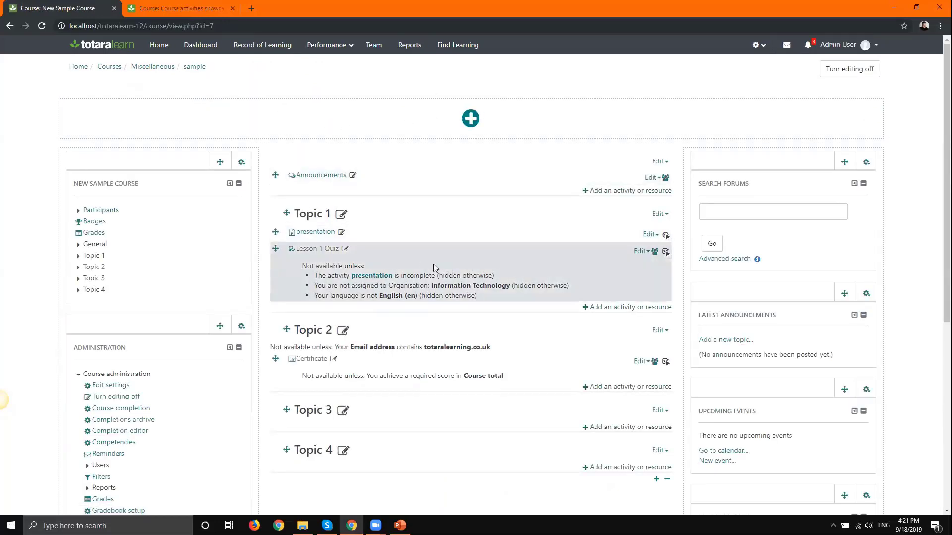
pyautogui.click(78, 67)
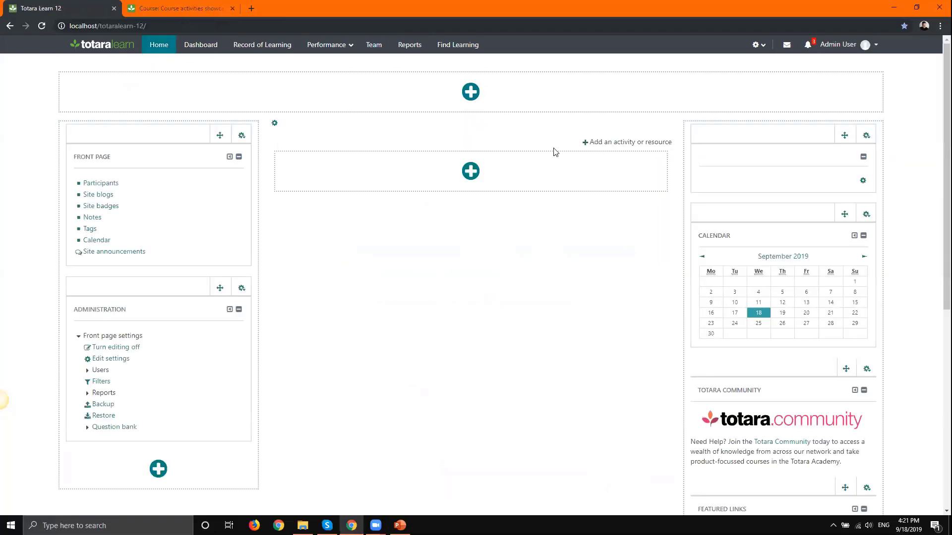
pyautogui.click(605, 143)
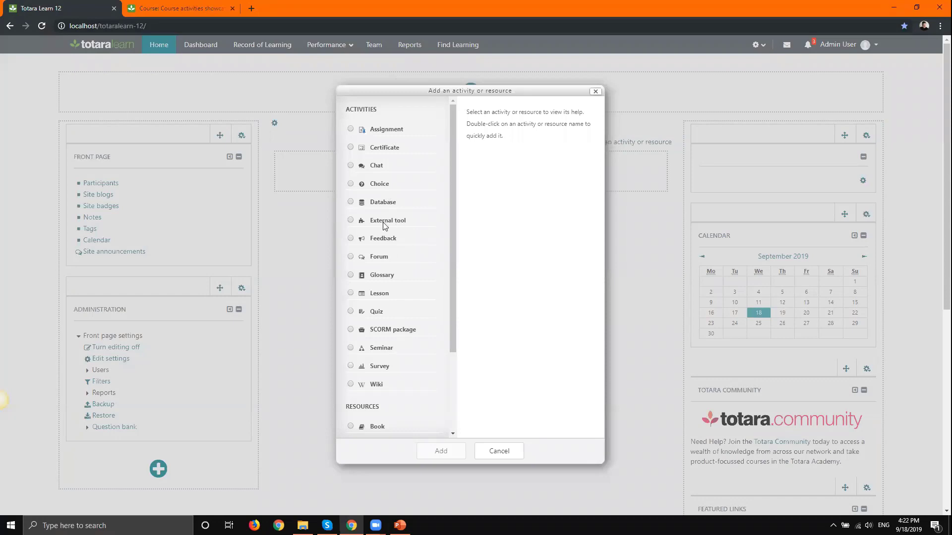
pyautogui.moveTo(453, 268); pyautogui.dragTo(474, 346)
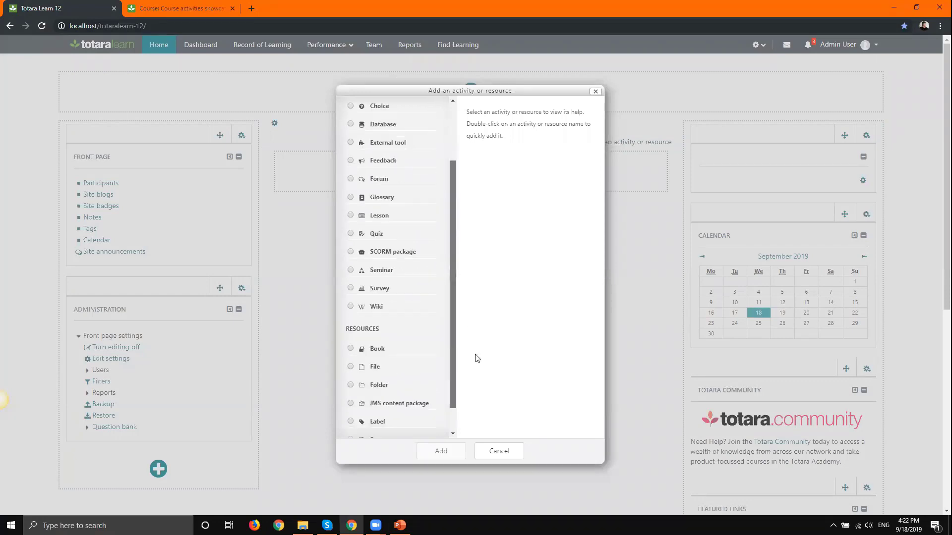
pyautogui.click(501, 451)
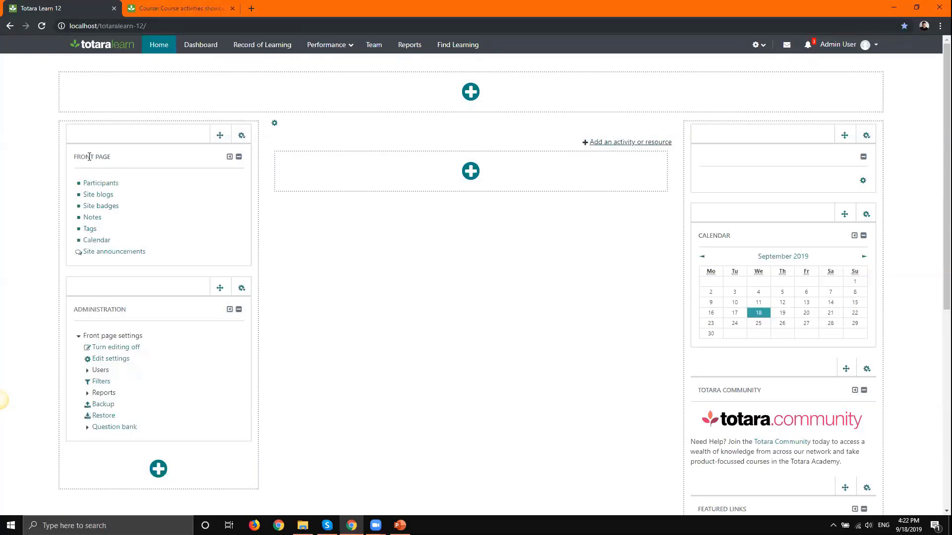
# - Visit the Dashboard, then go back to the site front page
pyautogui.click(197, 44)
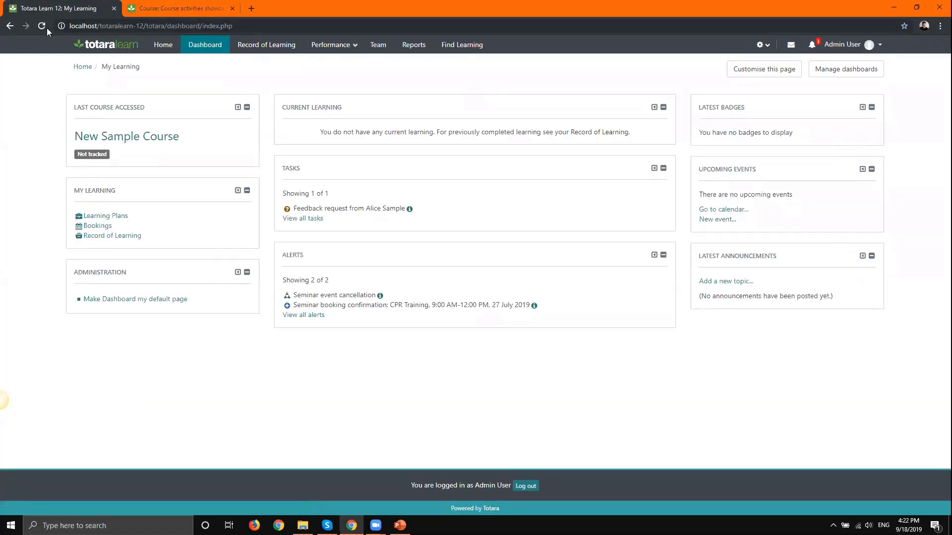
pyautogui.click(9, 26)
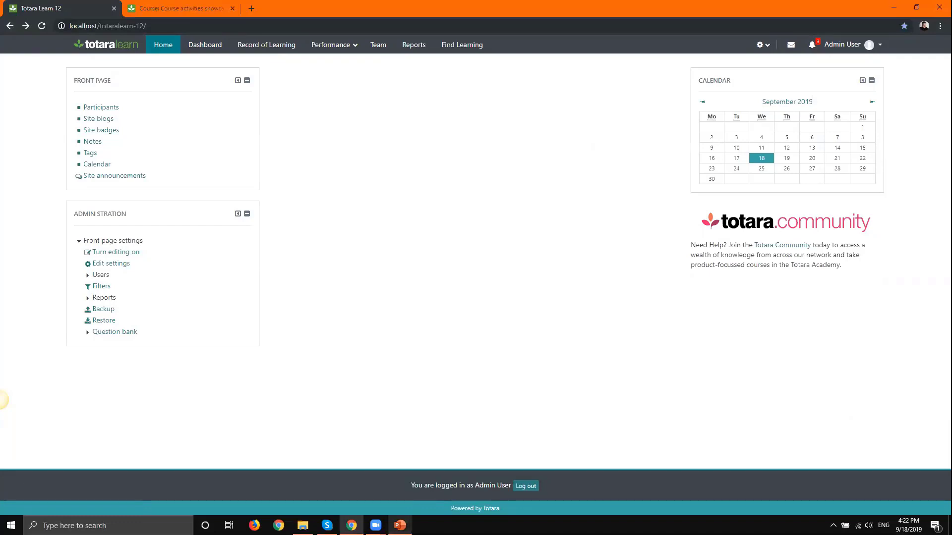
pyautogui.moveTo(400, 526)
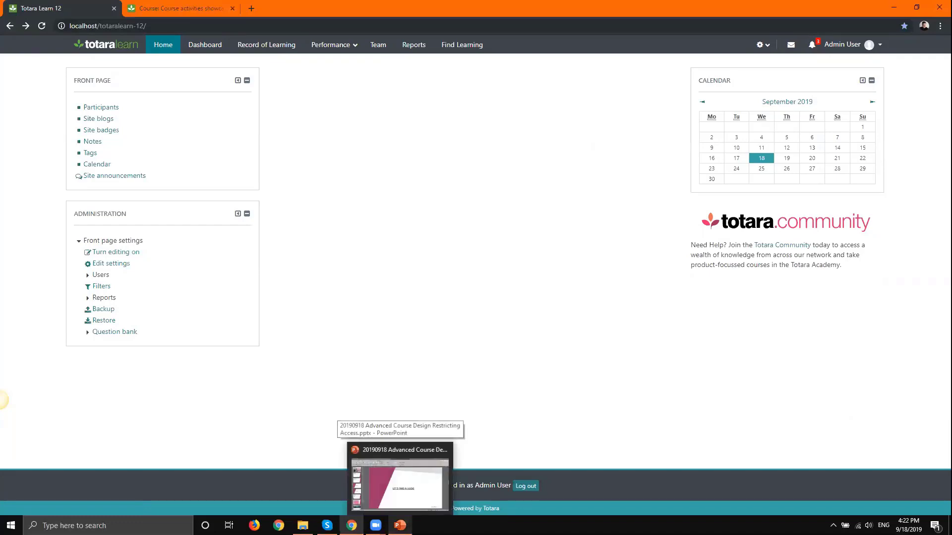
# - Present the PowerPoint deck from the current slide and advance through Ready for More? to Resources
pyautogui.click(399, 477)
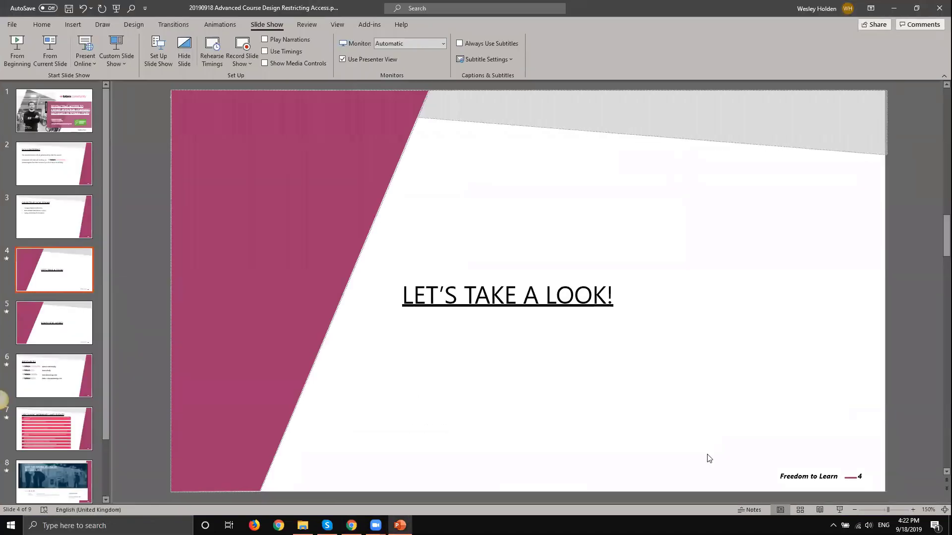
pyautogui.click(839, 510)
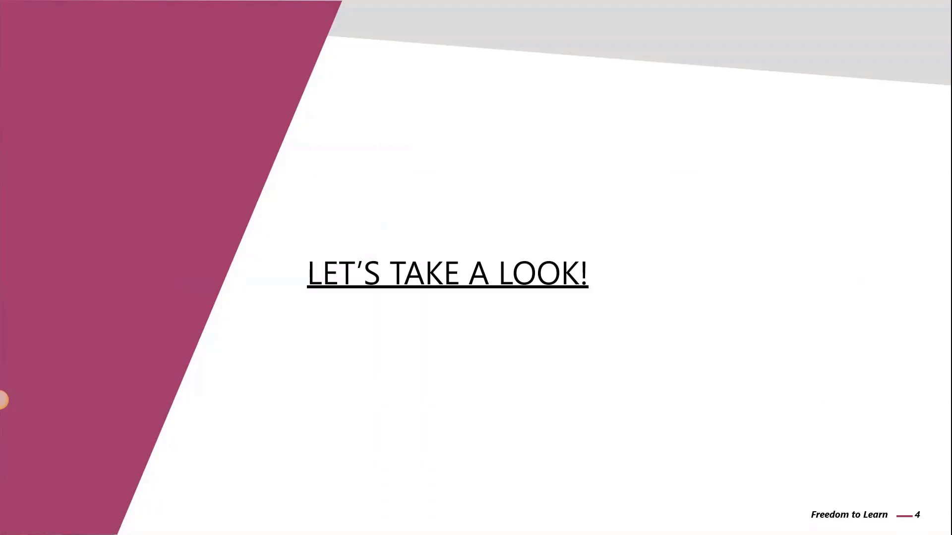
pyautogui.press('Right')
pyautogui.click(903, 296)
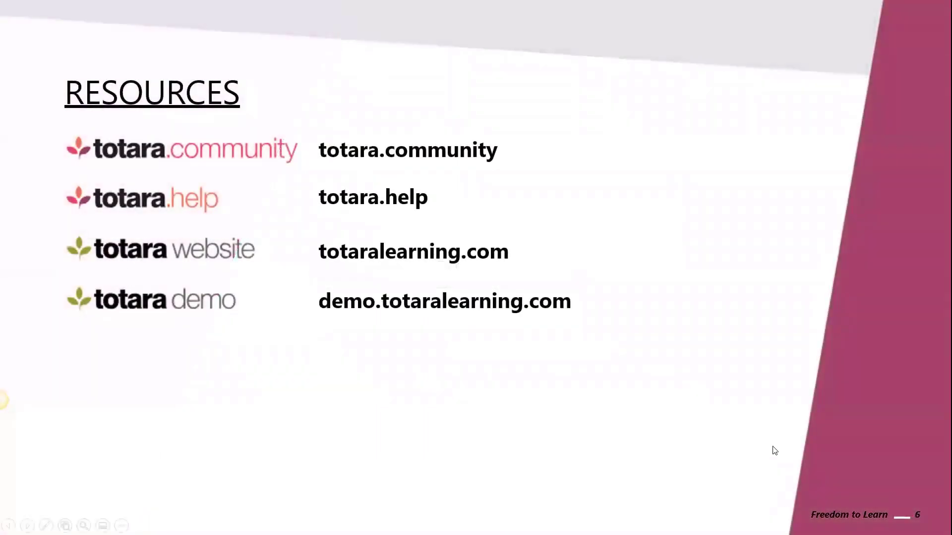